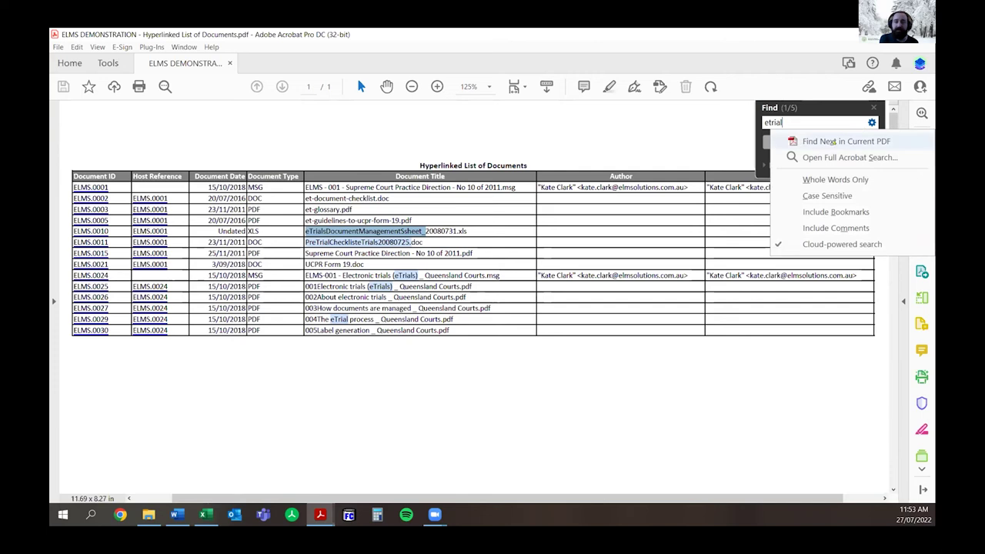
Search the Disclosure.pdx index for "etrial" and open the "An eTrial is conducted like a paper-based hearing" match in ELMS.0025.pdf.
click(833, 157)
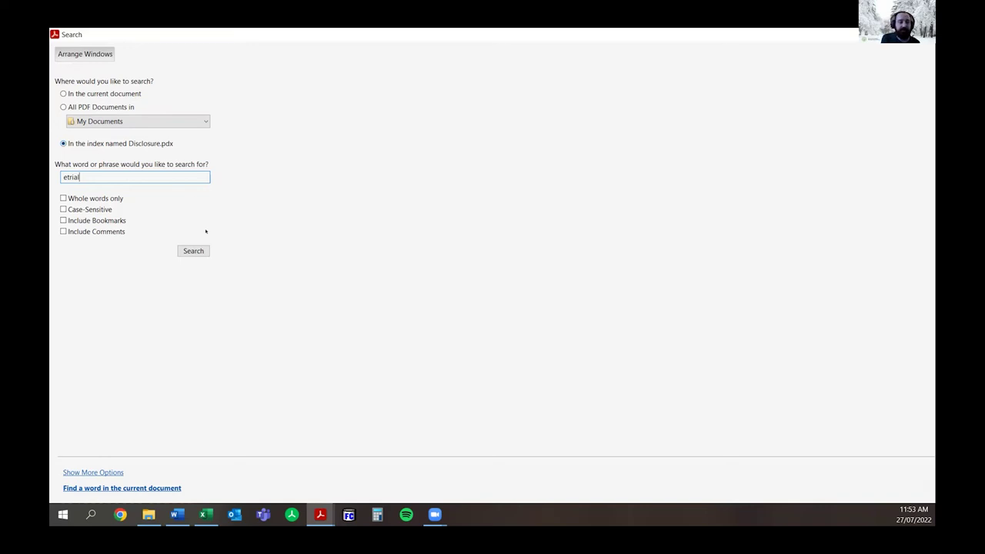
click(193, 251)
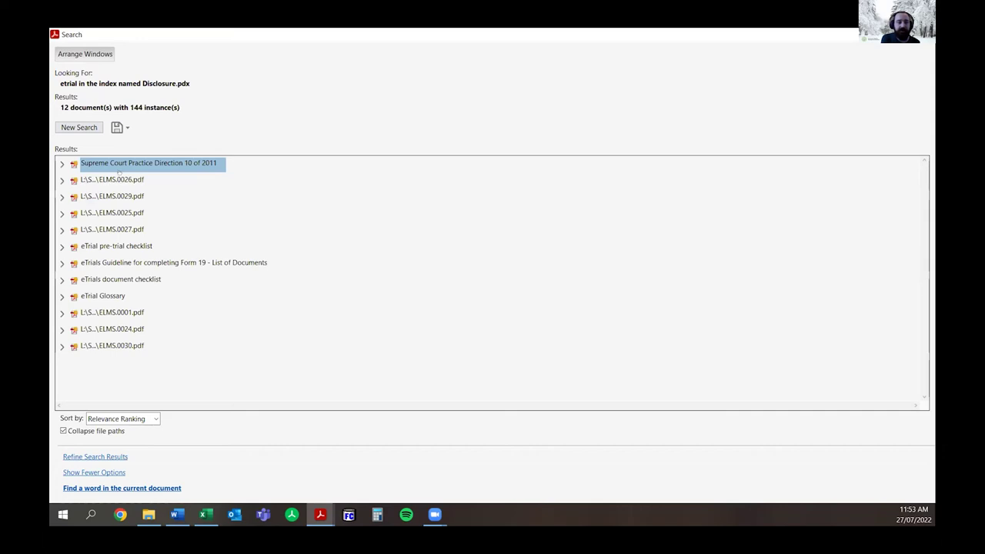
click(61, 213)
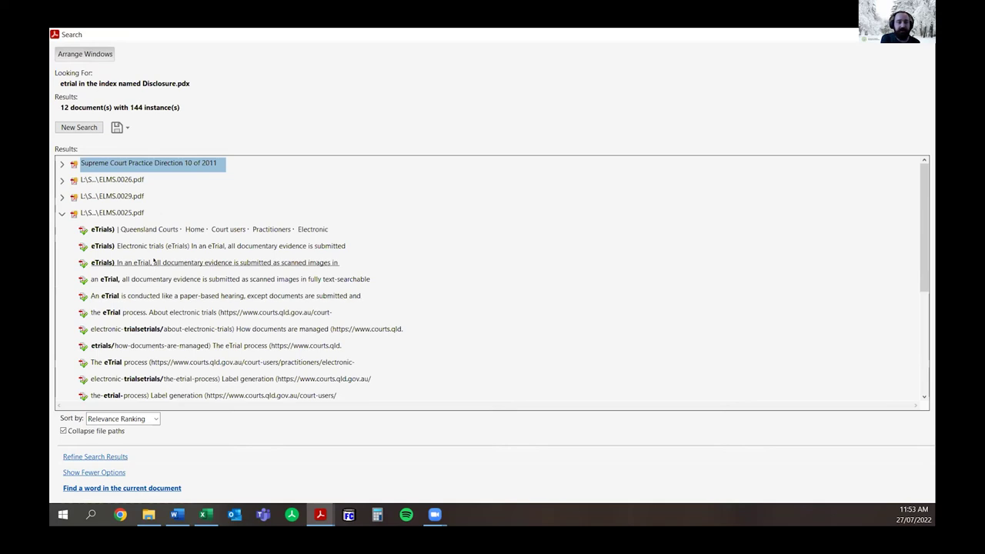
scroll(154, 316, down, 1)
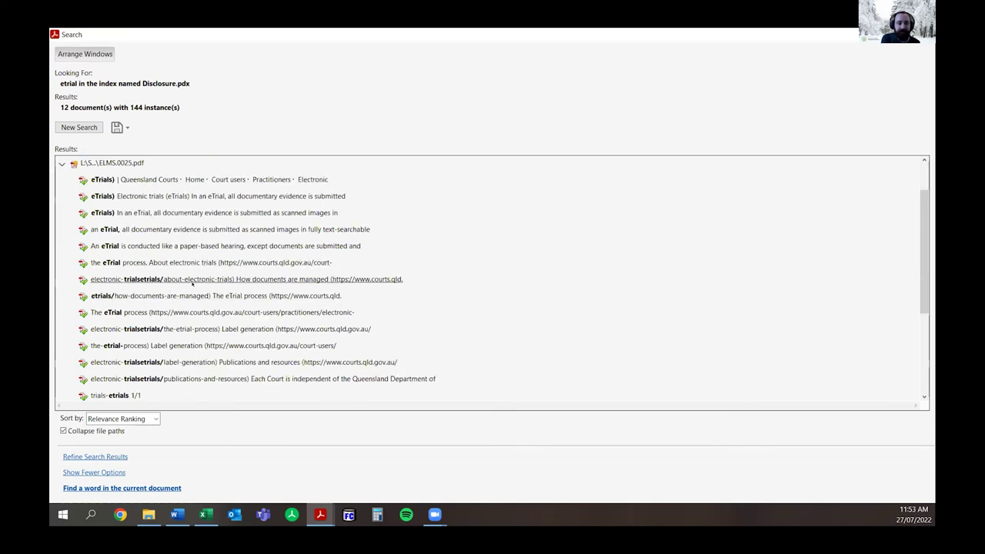
click(178, 246)
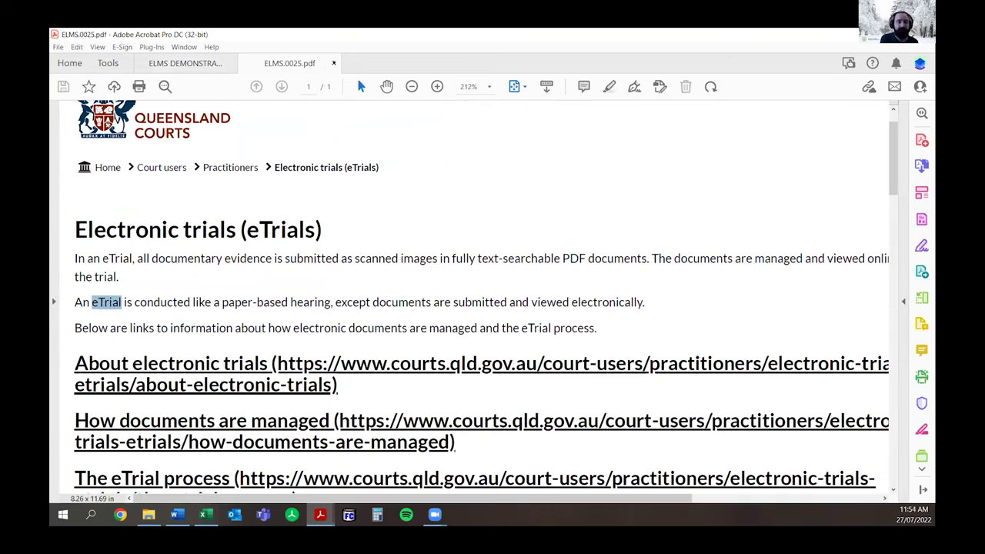
Close ELMS.0025.pdf, return to the maximized search results and refine them with the word "checklist".
click(333, 63)
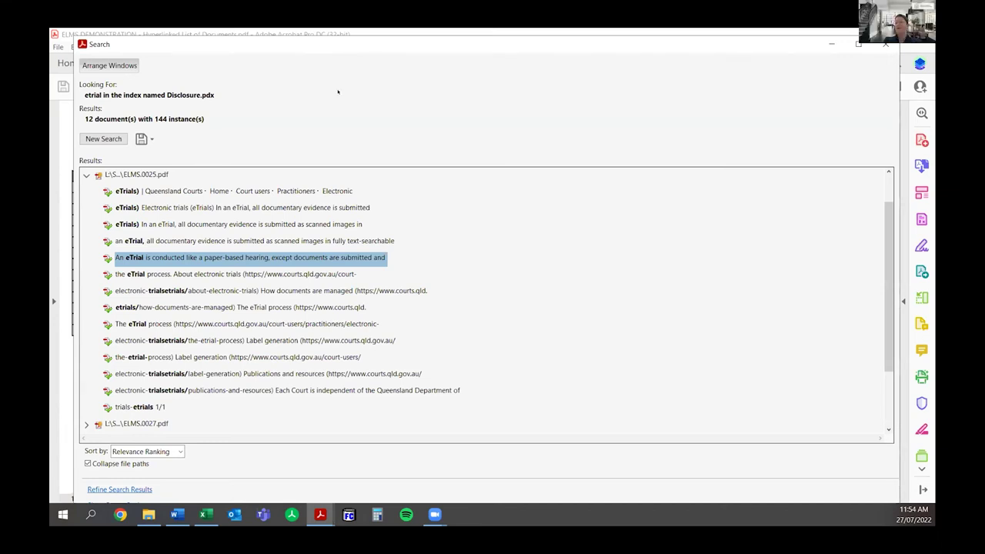
double_click(331, 40)
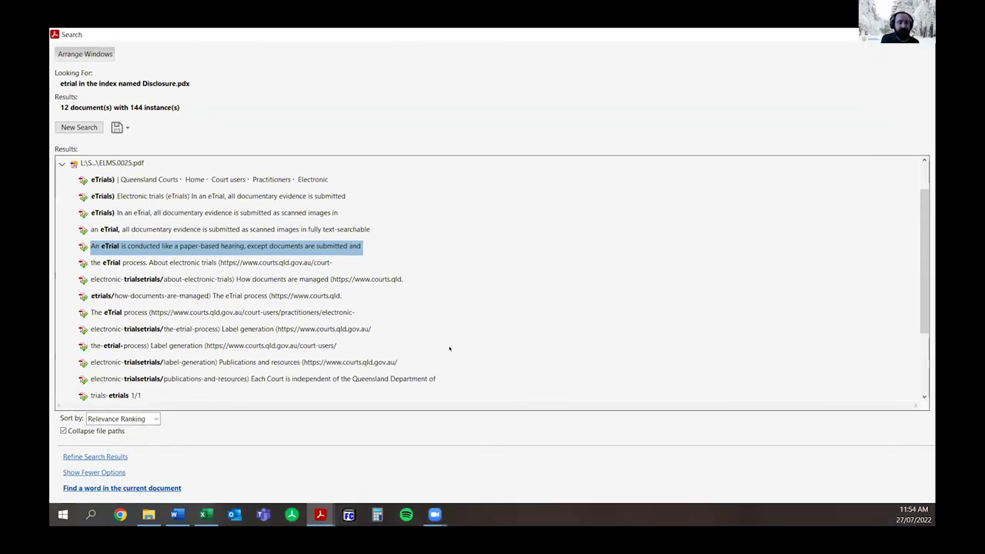
click(91, 457)
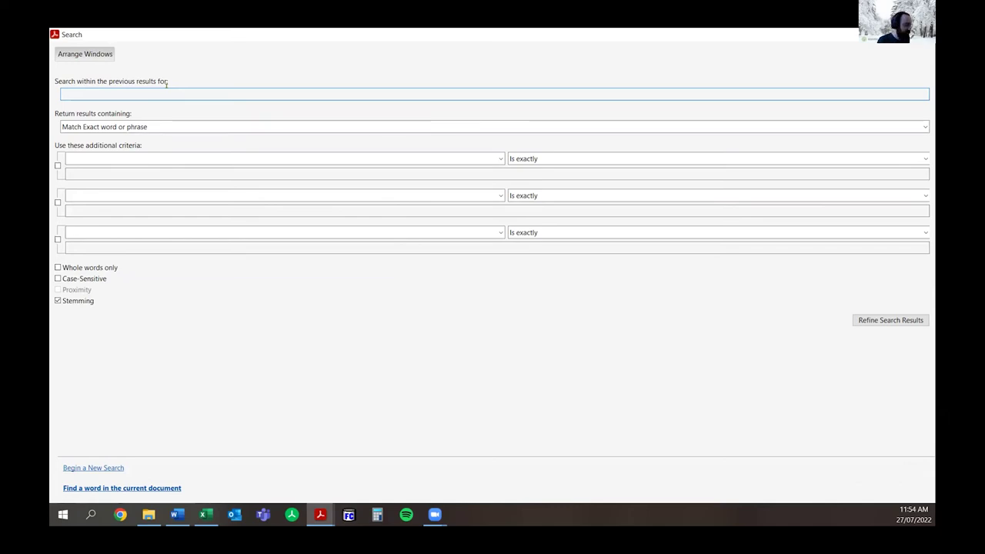
text(c)
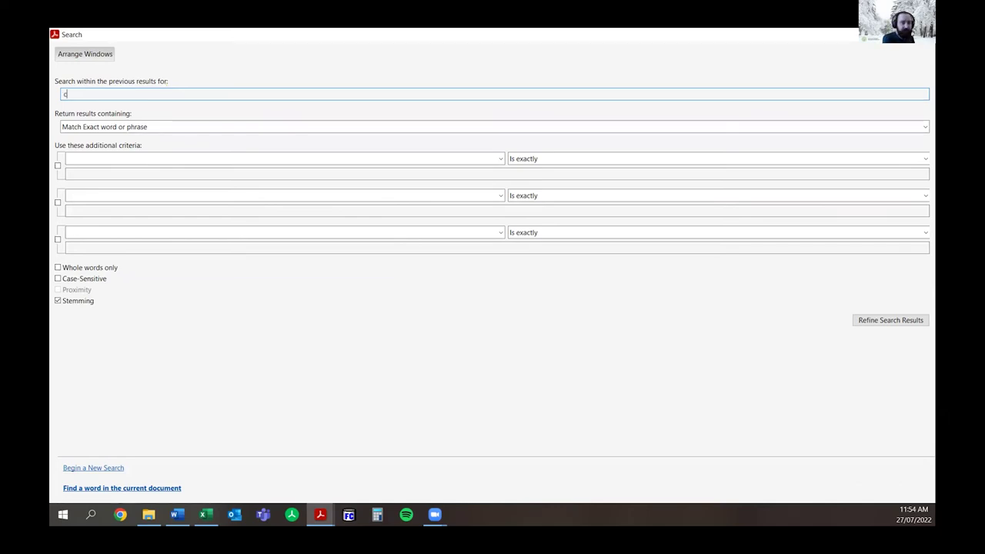
text(hecklist)
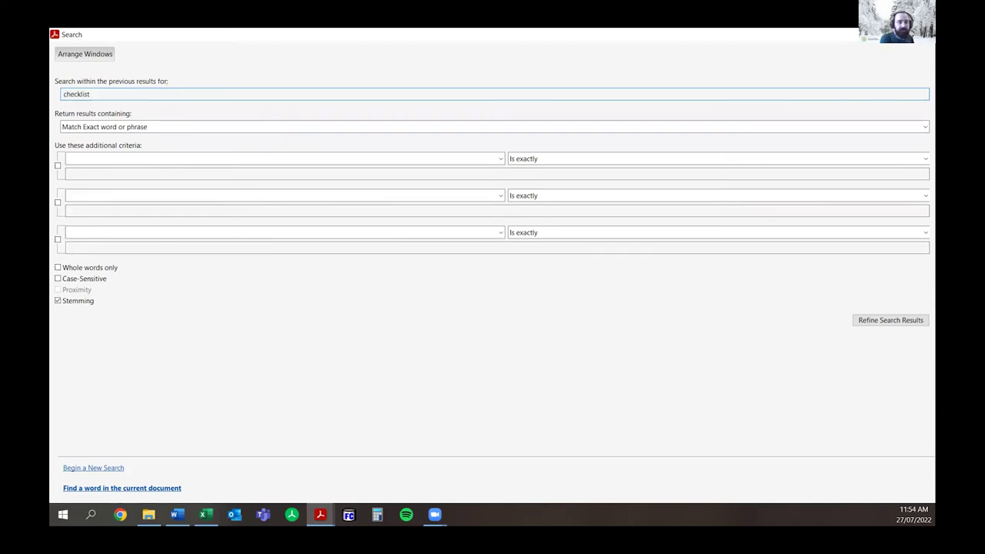
key(Return)
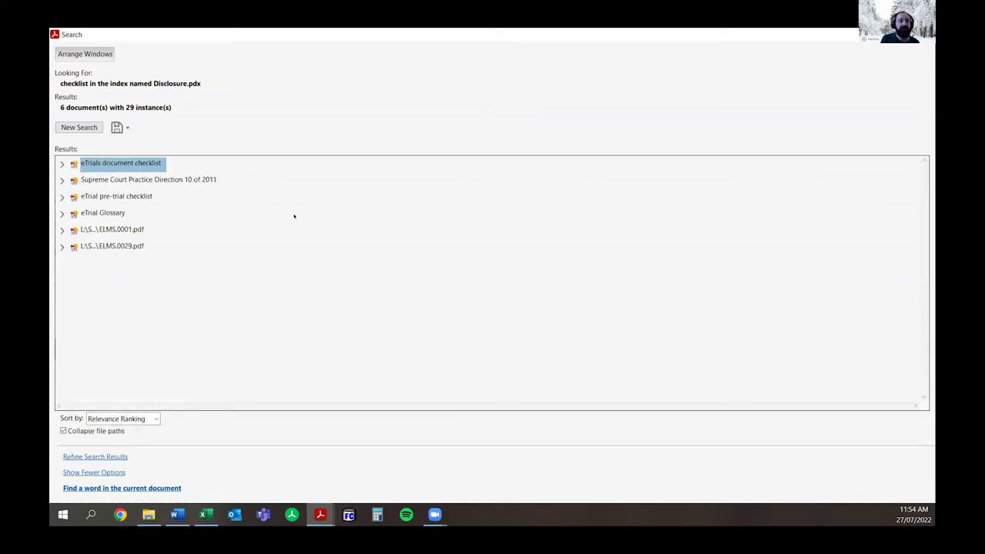
Expand the matches under "eTrial pre-trial checklist" and show the formats offered for saving the search results.
click(62, 197)
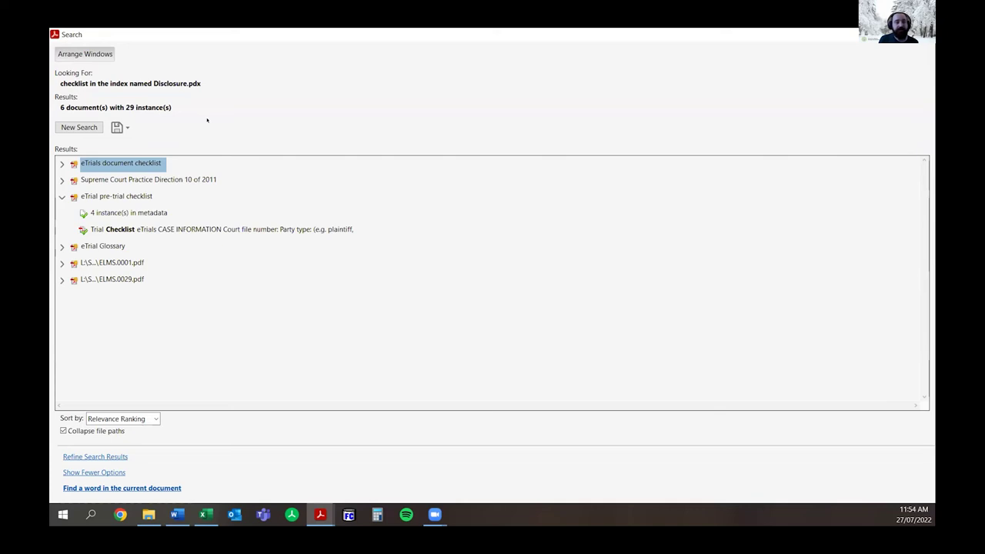
click(125, 127)
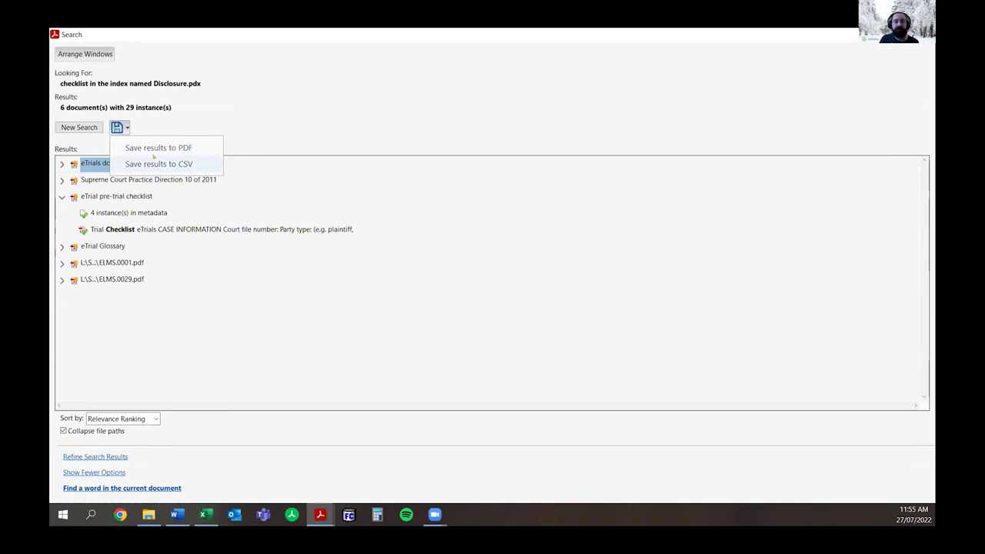
click(279, 98)
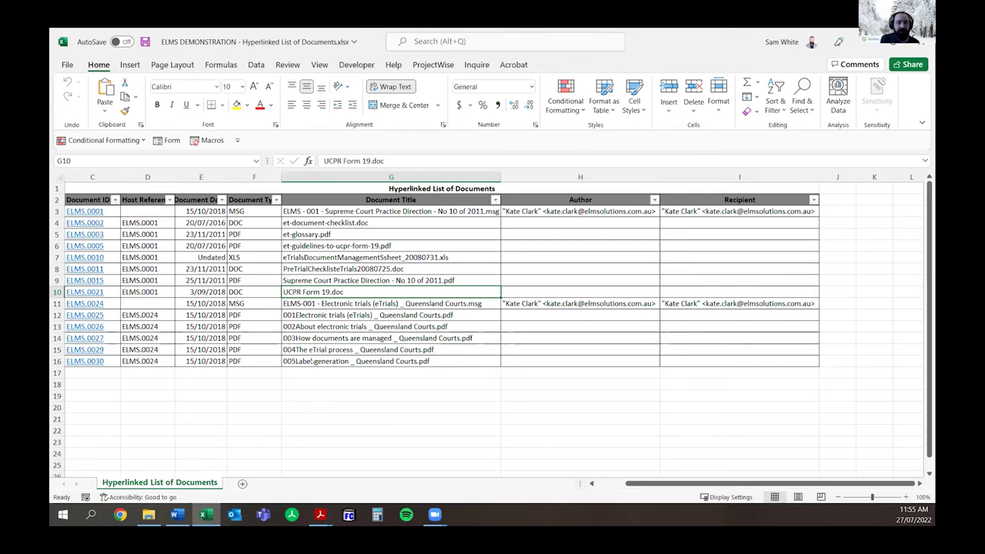
Sort the hyperlinked document list by Document Title from A to Z.
click(305, 373)
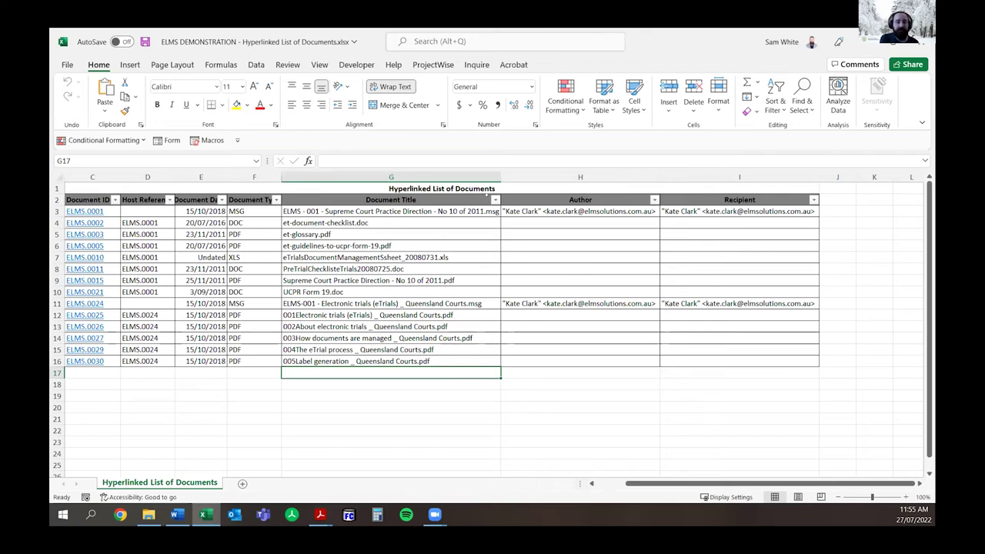
click(494, 199)
click(378, 213)
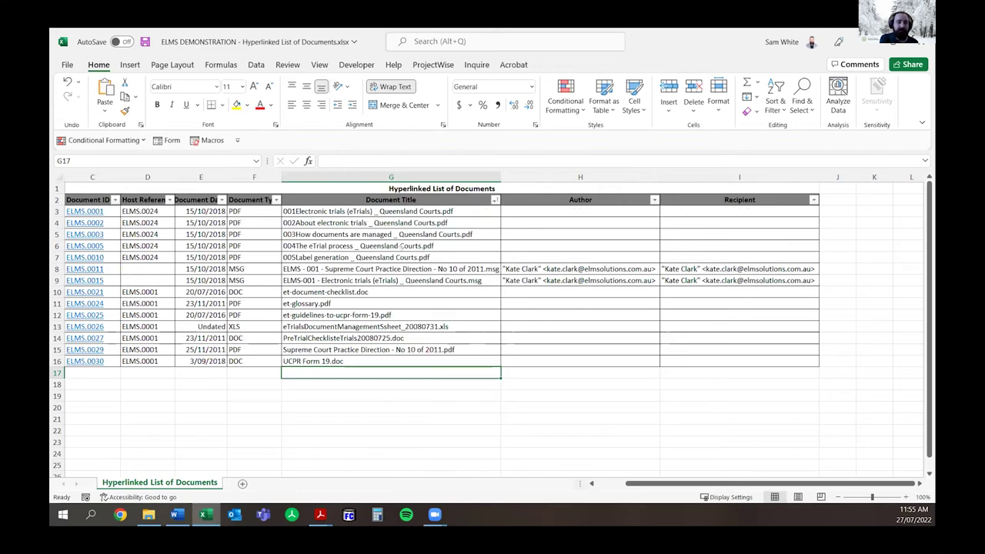
click(402, 247)
Filter the Document Date column to 2018 by excluding 2016, 2011 and Undated.
click(221, 200)
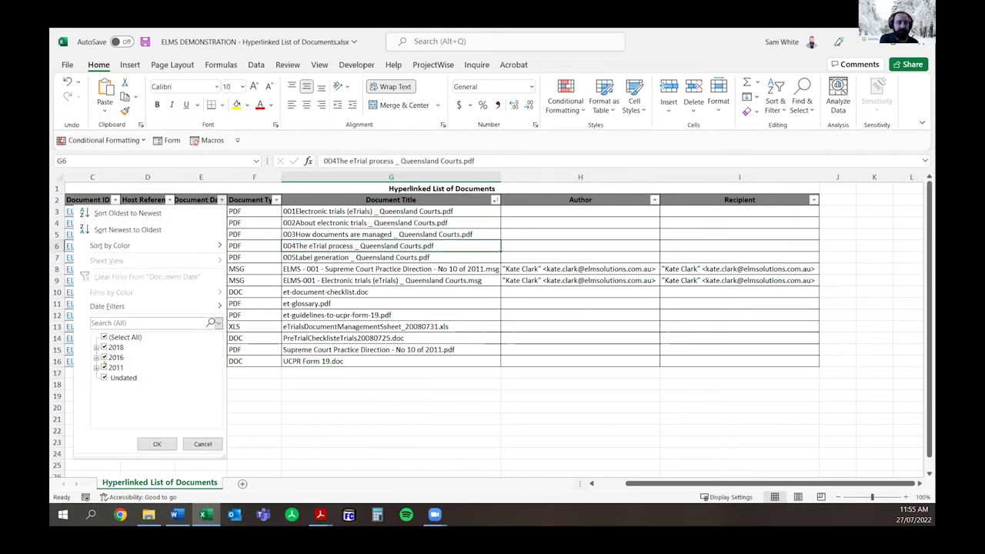
click(115, 357)
click(115, 367)
click(121, 377)
key(Return)
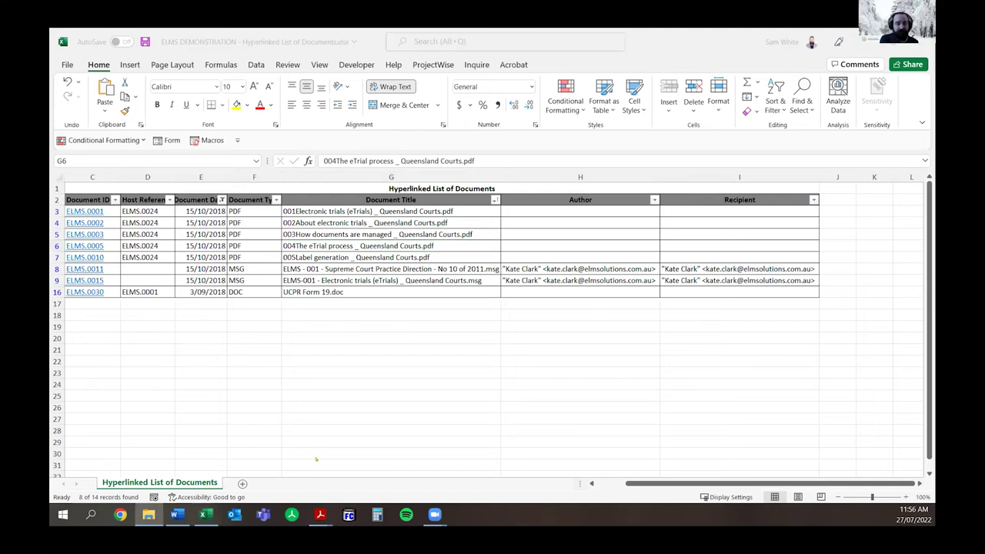
Switch to Witness Statement.pdf in Adobe Acrobat, read through the statement and open its hyperlinked annexure ELMS.0029.
mouse_move(320, 514)
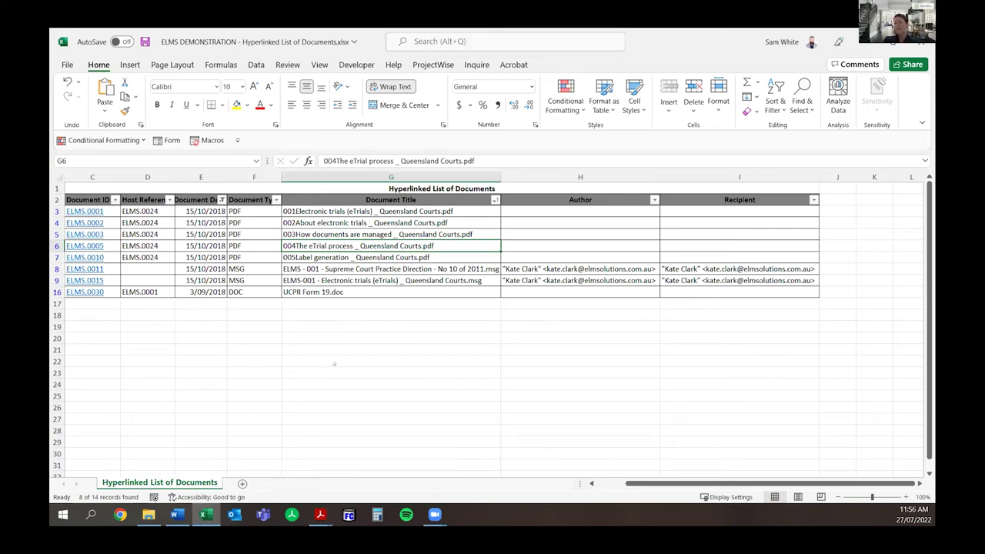
click(320, 514)
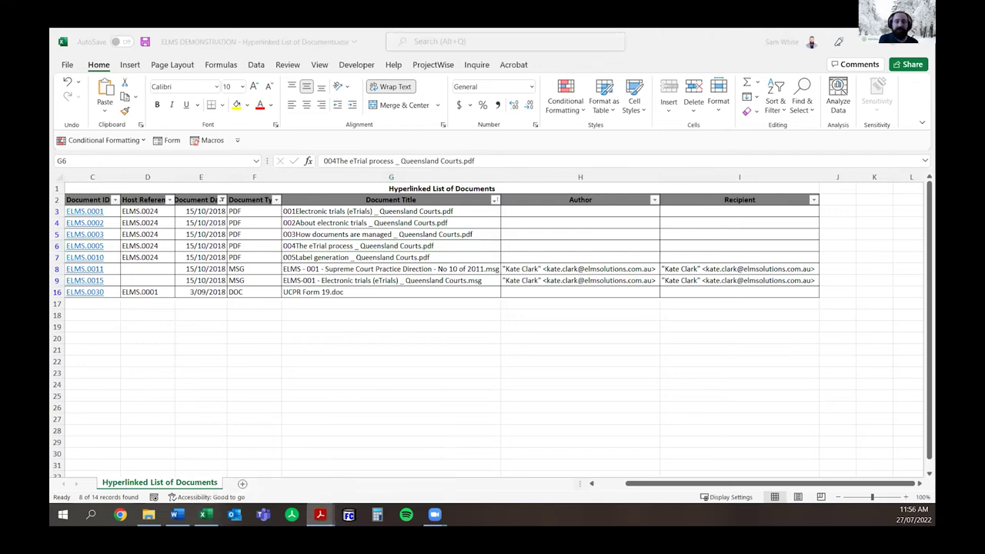
double_click(354, 105)
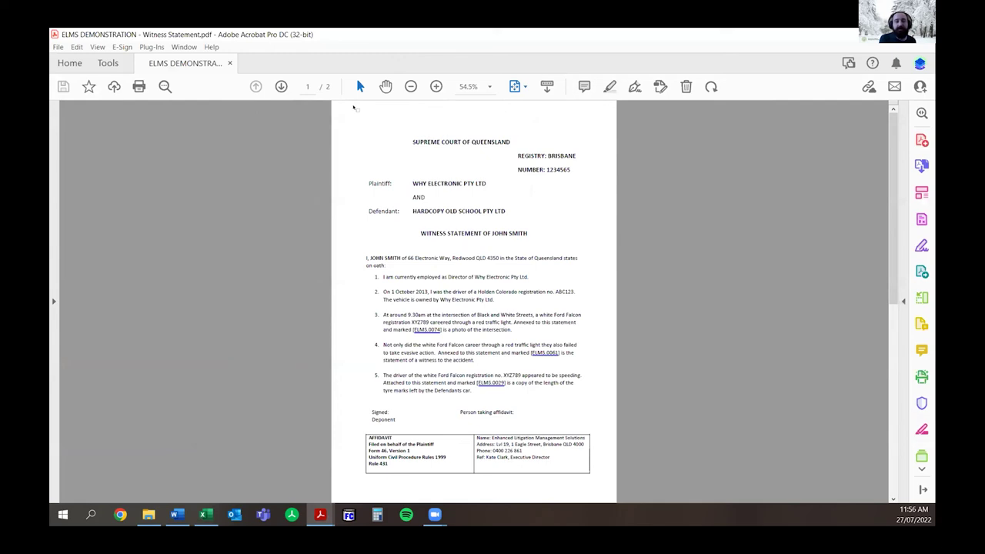
scroll(497, 258, up, 2)
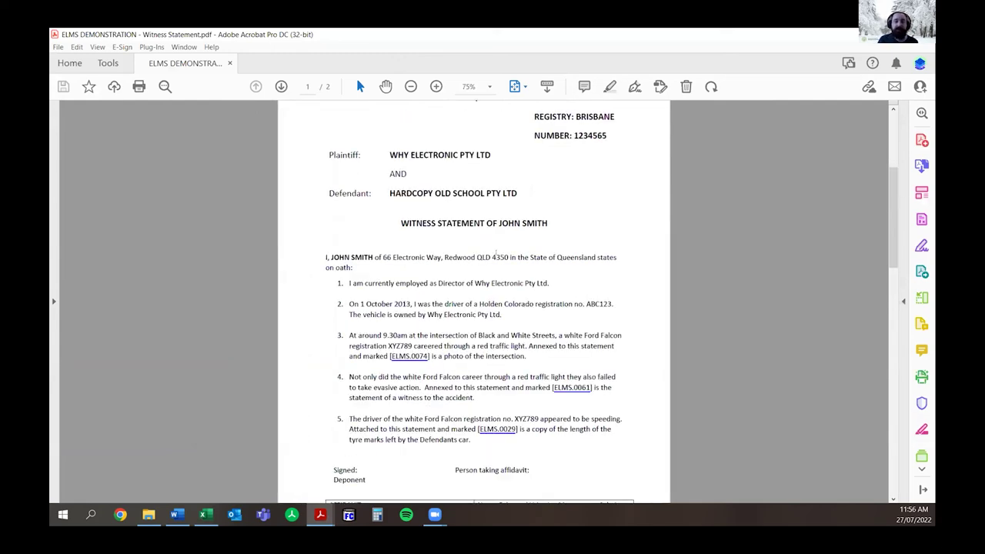
scroll(496, 255, down, 1)
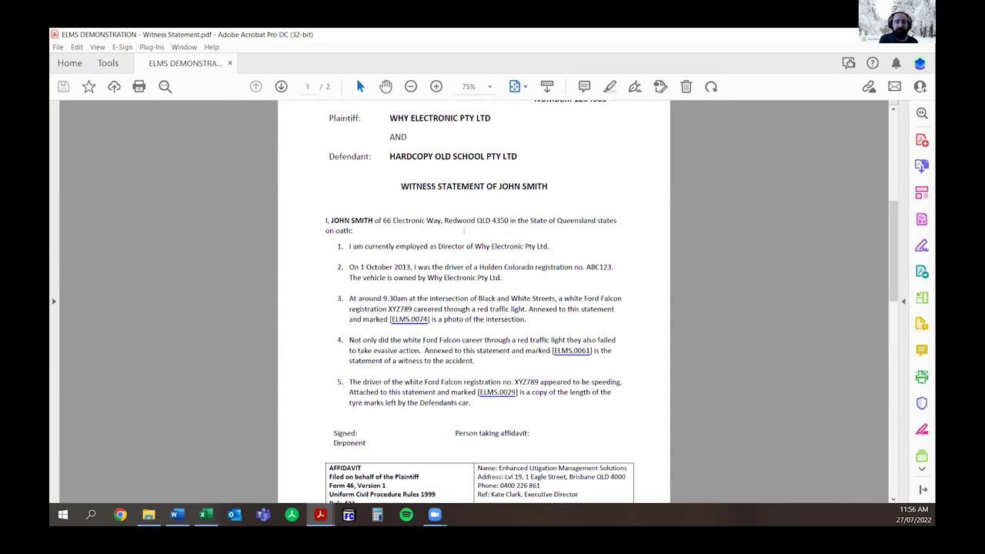
scroll(464, 231, down, 10)
scroll(464, 231, up, 9)
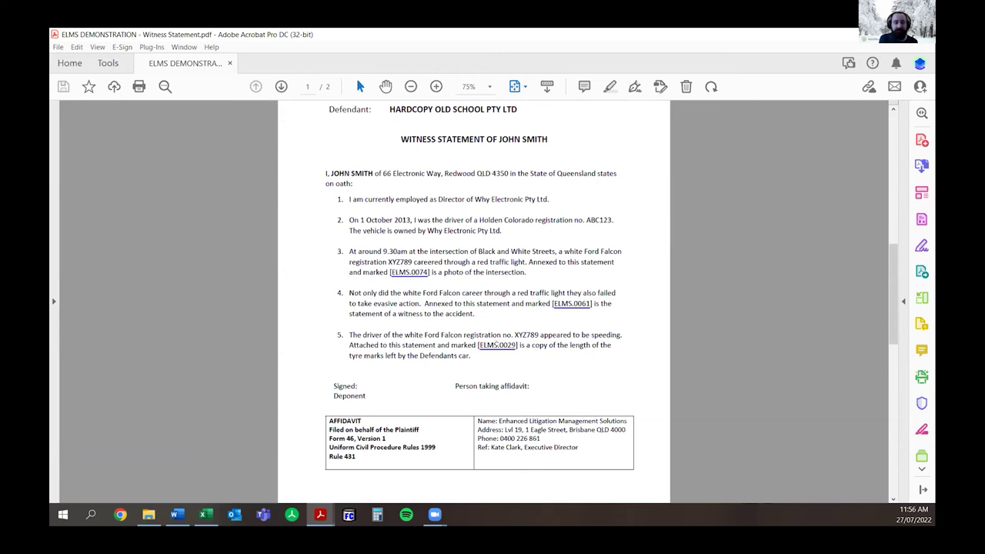
click(494, 345)
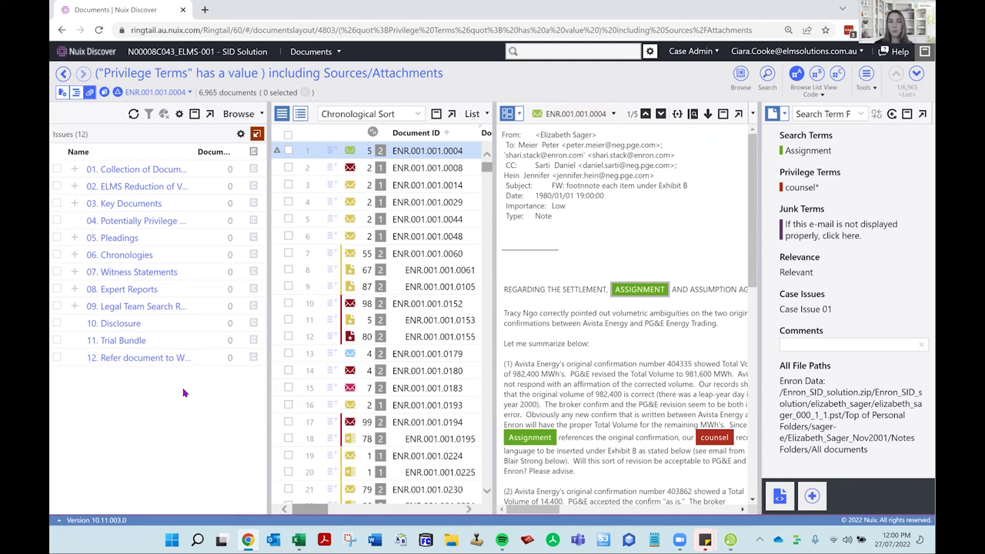
Collapse the enlarged Issues section and find the documents containing the term "original".
click(177, 136)
click(163, 137)
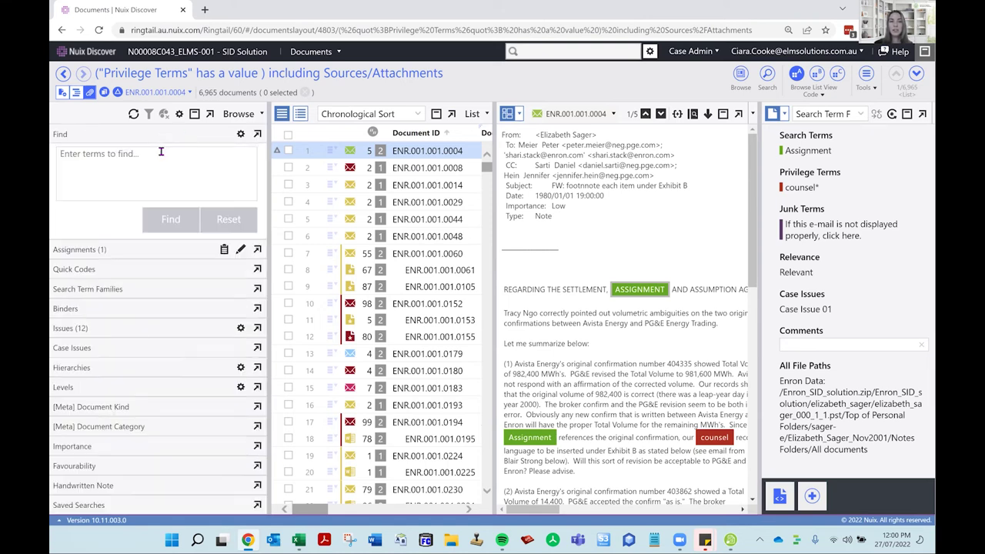
click(152, 172)
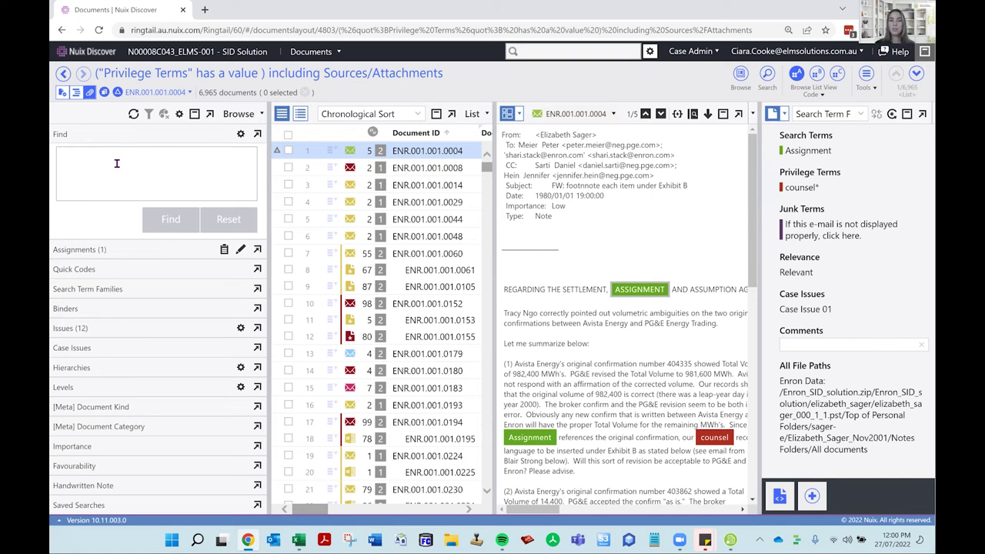
text(original)
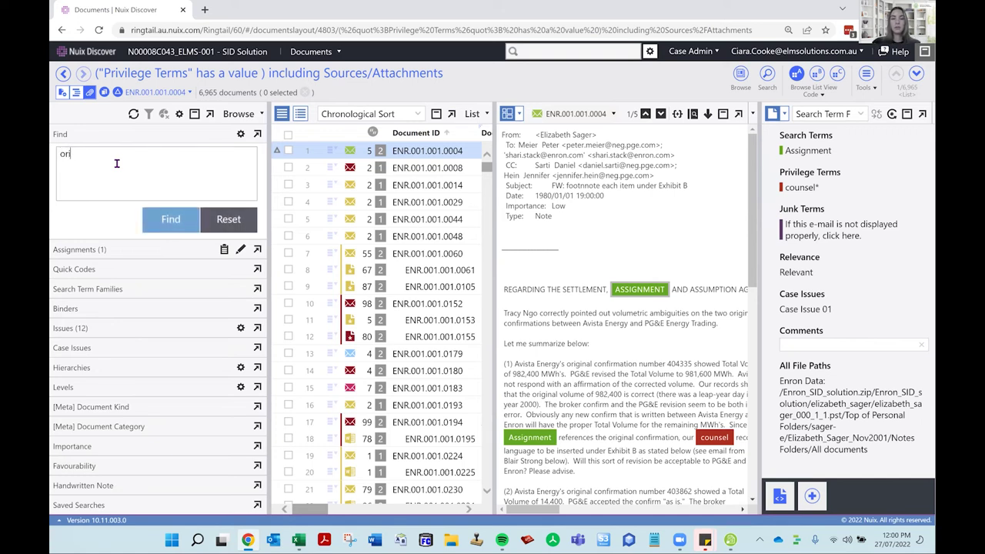
click(156, 221)
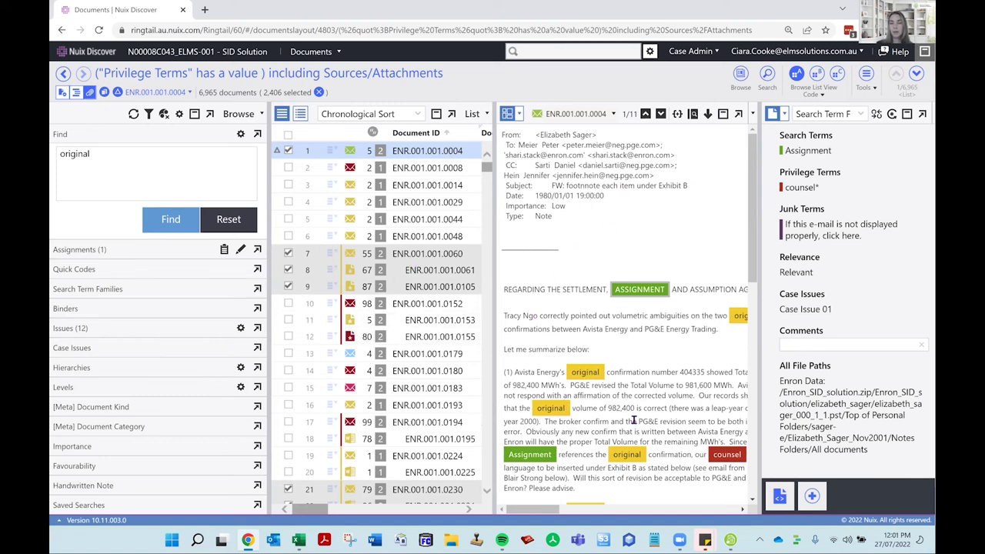
Review the highlighted terms in document ENR.001.001.0004 and restrict the document list to the working list.
click(519, 114)
scroll(667, 344, down, 3)
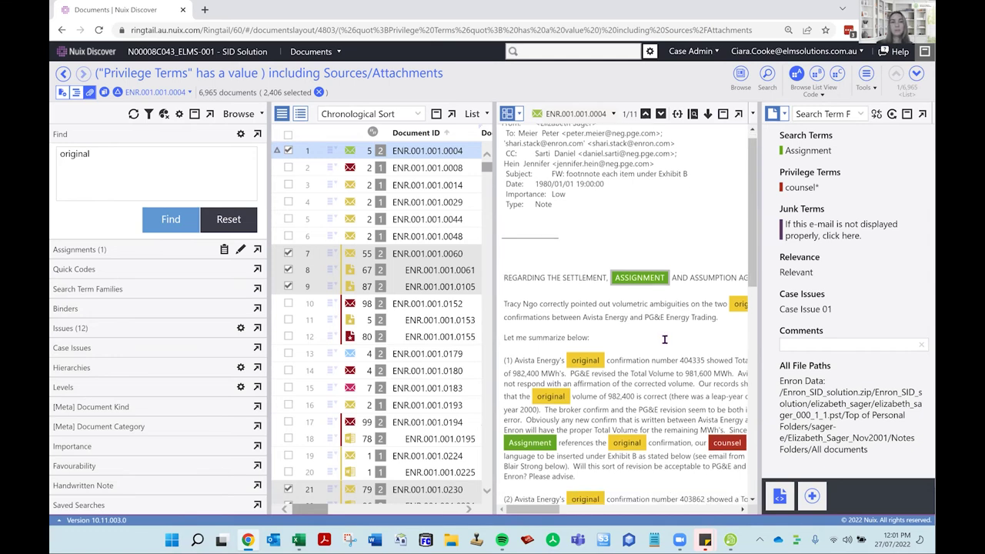
scroll(396, 206, down, 3)
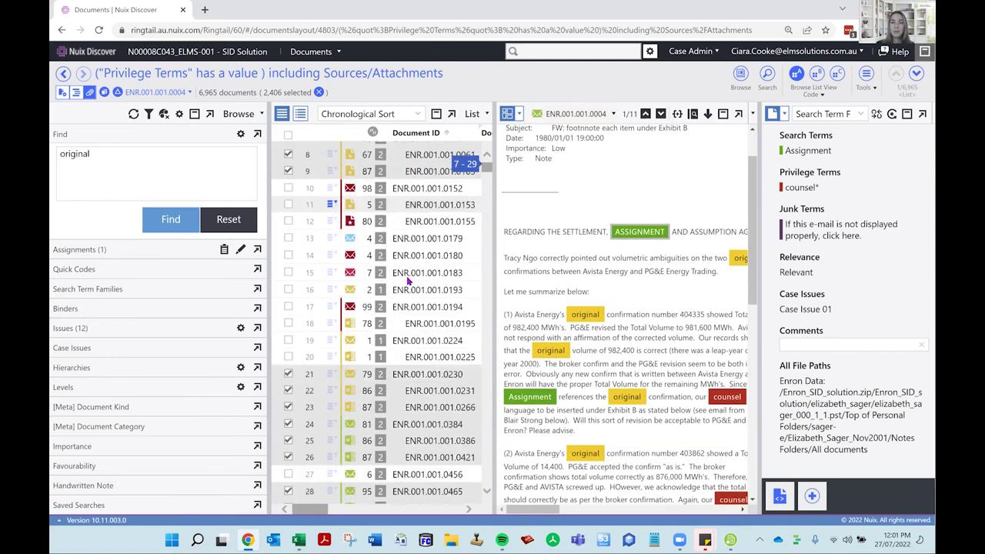
click(300, 115)
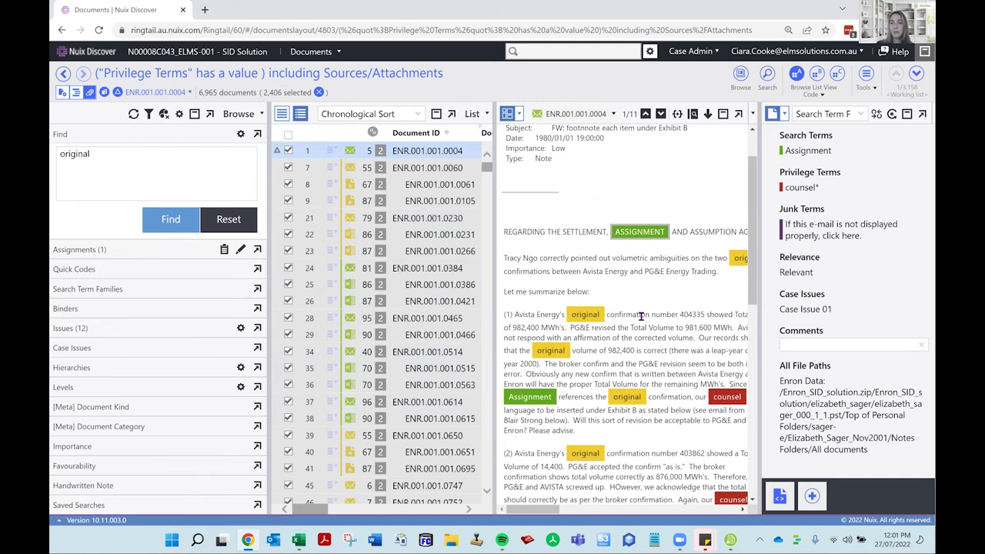
scroll(642, 317, down, 1)
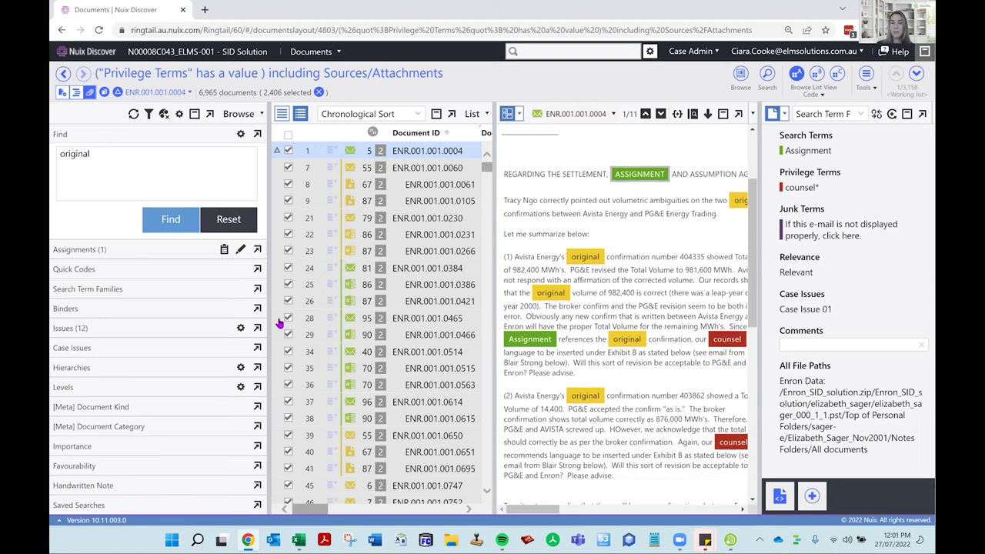
Open the Search Term Families section and expand it to fill the browse area.
click(148, 290)
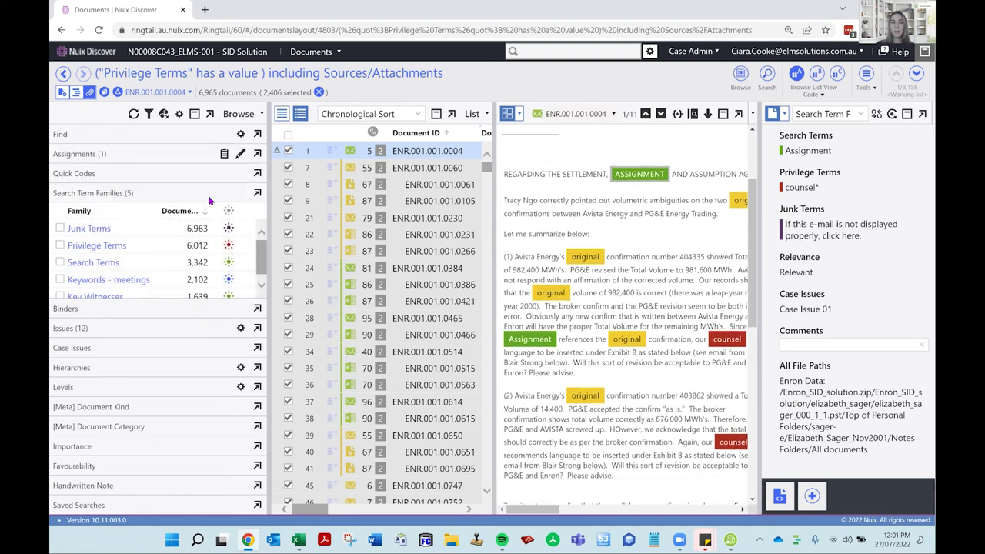
click(257, 193)
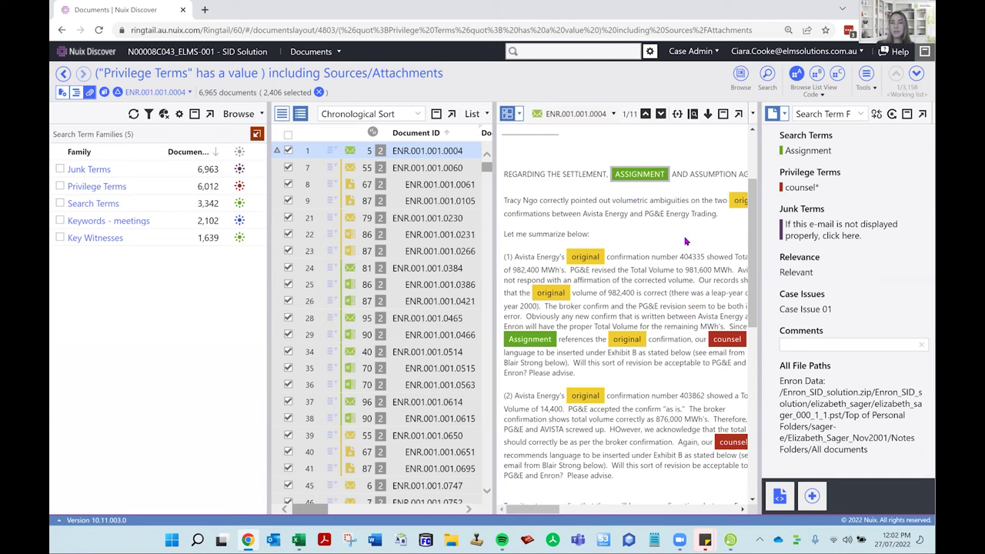
Read through document ENR.001.001.0004 and turn off keyword highlighting for Search Terms and Privilege Terms, keeping "original" highlighted.
scroll(686, 242, down, 5)
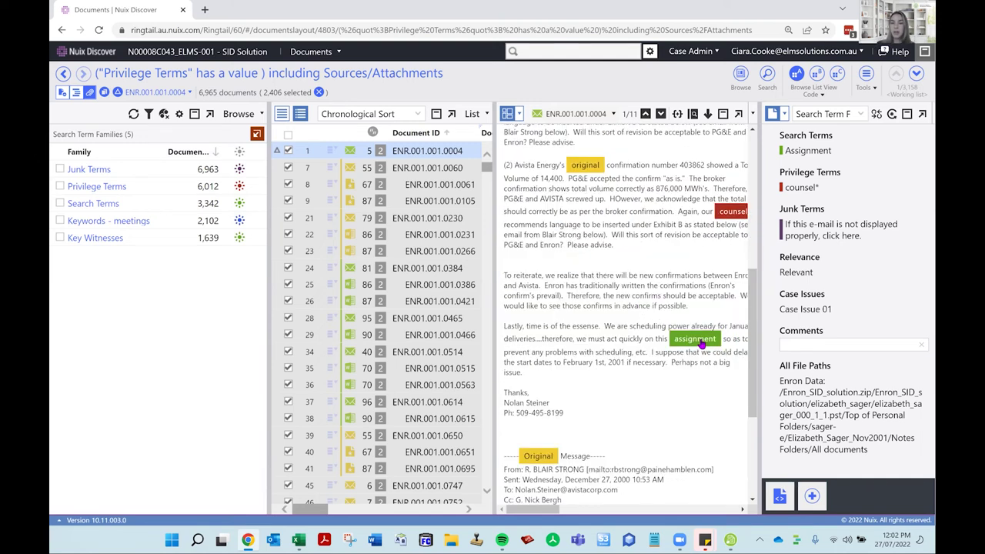
scroll(620, 352, down, 4)
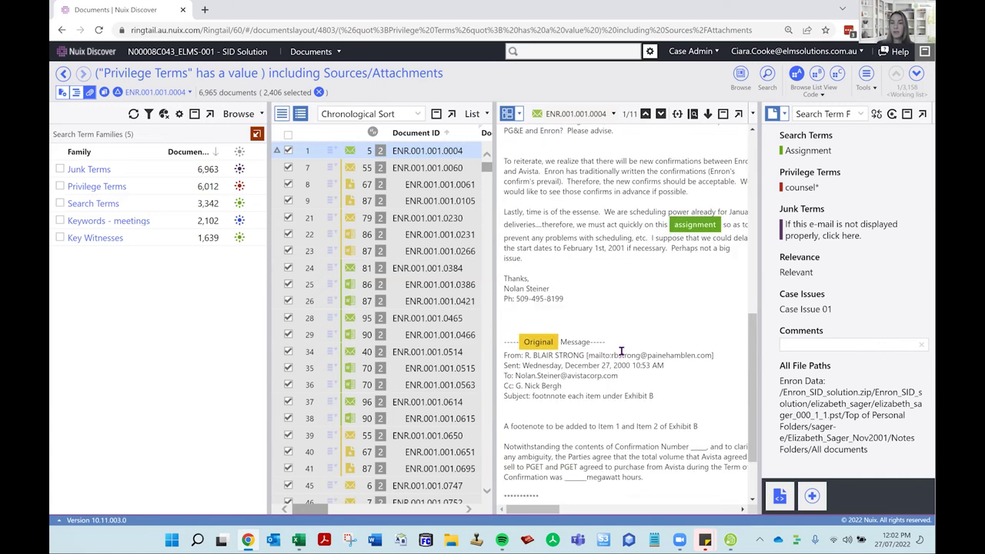
scroll(664, 177, up, 6)
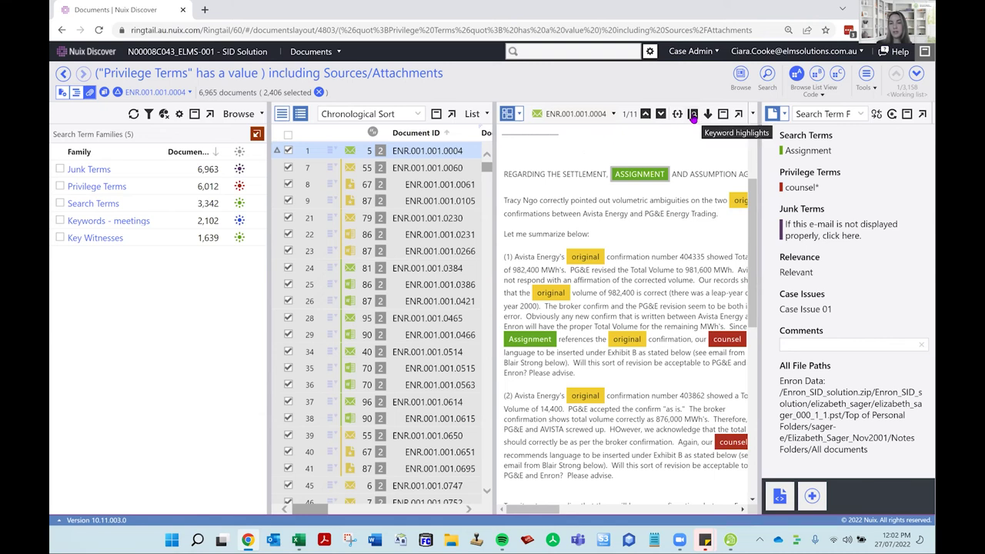
click(693, 115)
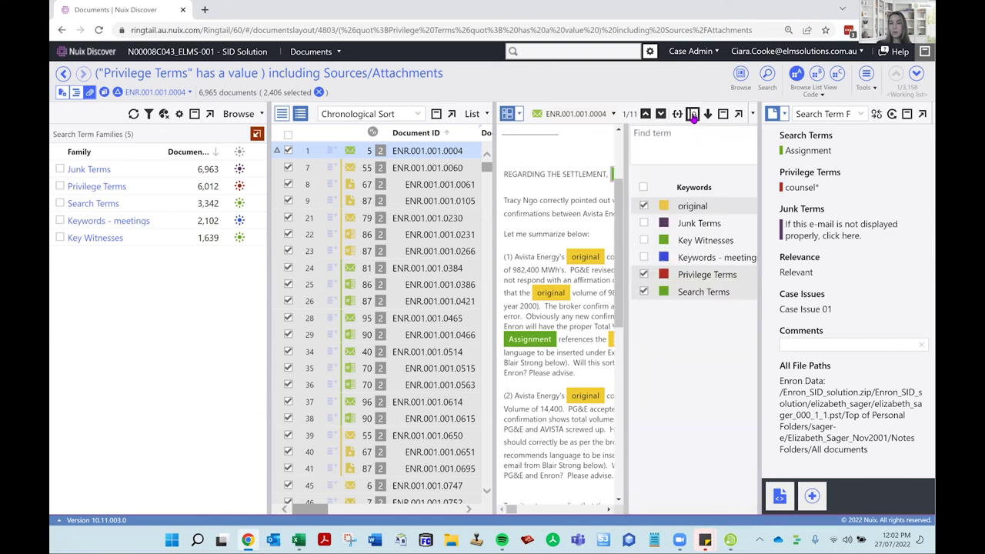
click(644, 292)
click(644, 274)
click(693, 114)
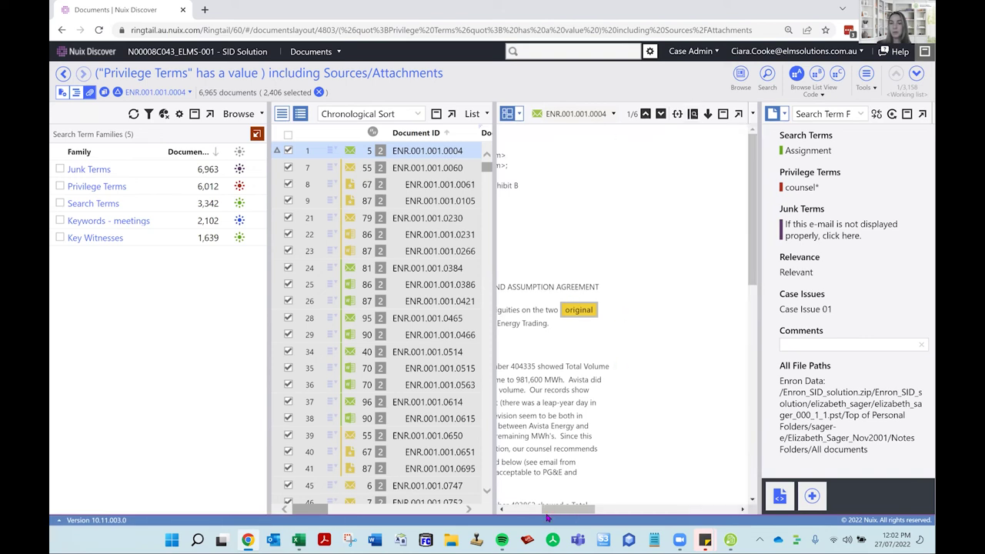
Step forward three hits through the highlighted term "original" in the document and slightly widen the coding area.
drag(548, 517, 513, 516)
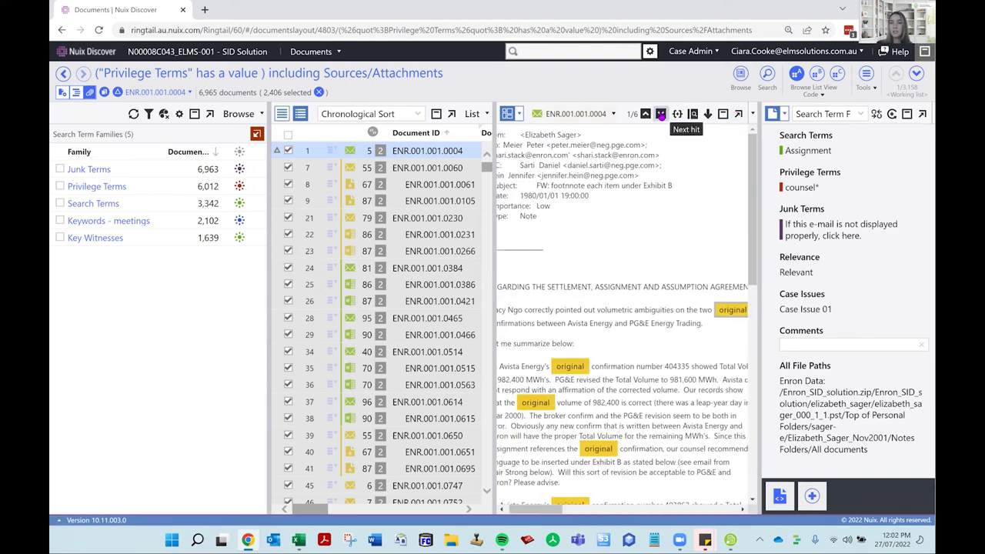
click(660, 114)
click(660, 114)
click(660, 113)
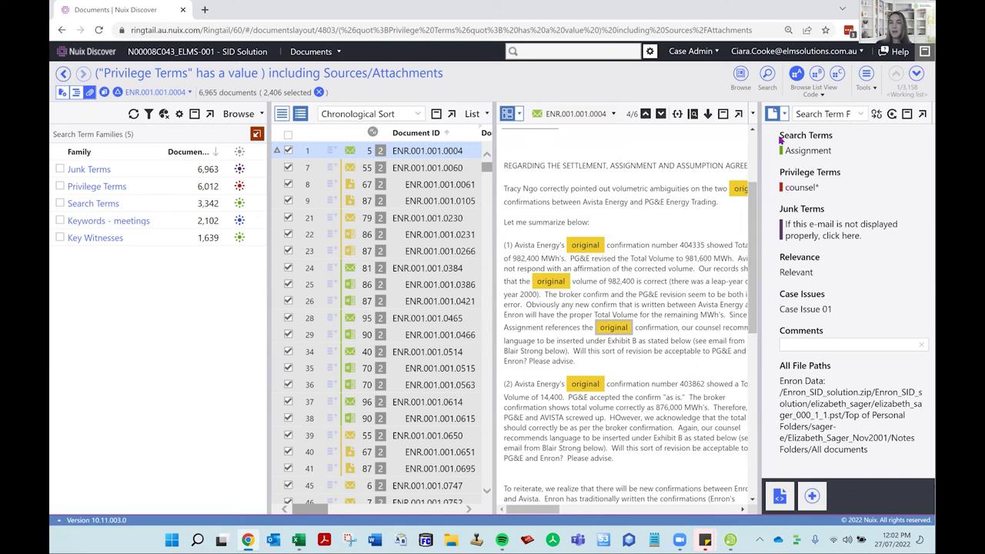
drag(744, 135, 730, 135)
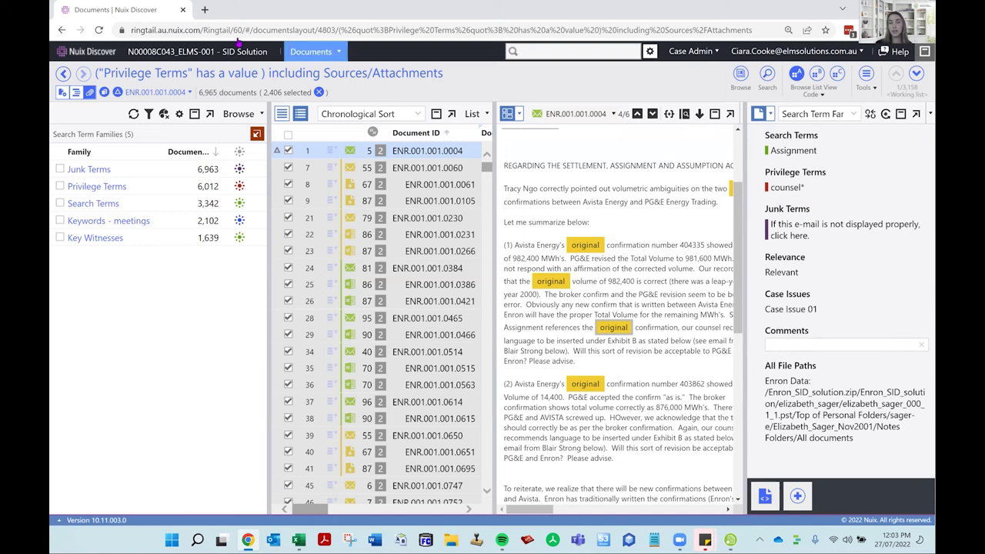
Run the Search Terms analysis for the Privilege Terms family on all case documents, checking the positive and negative Relevance values, and view the results.
click(335, 54)
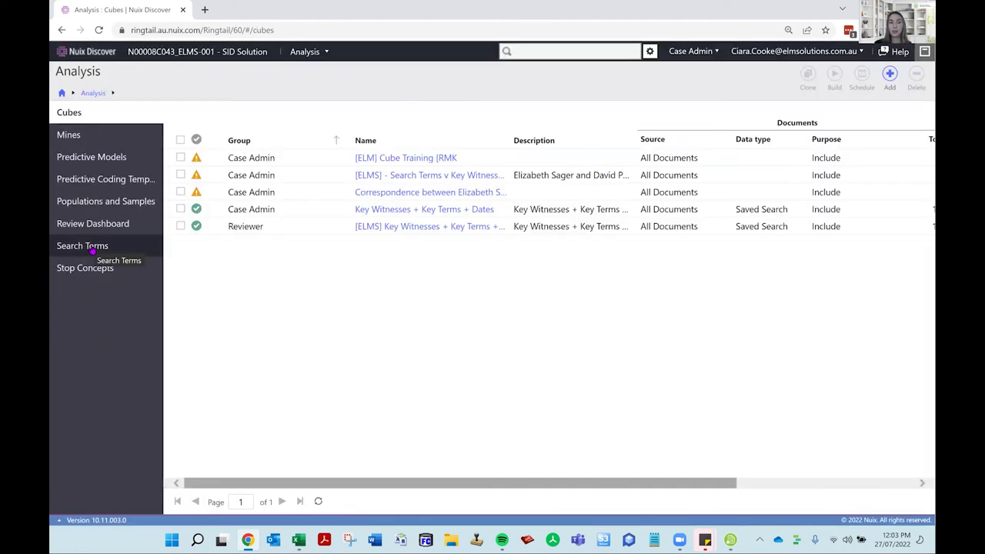
click(92, 251)
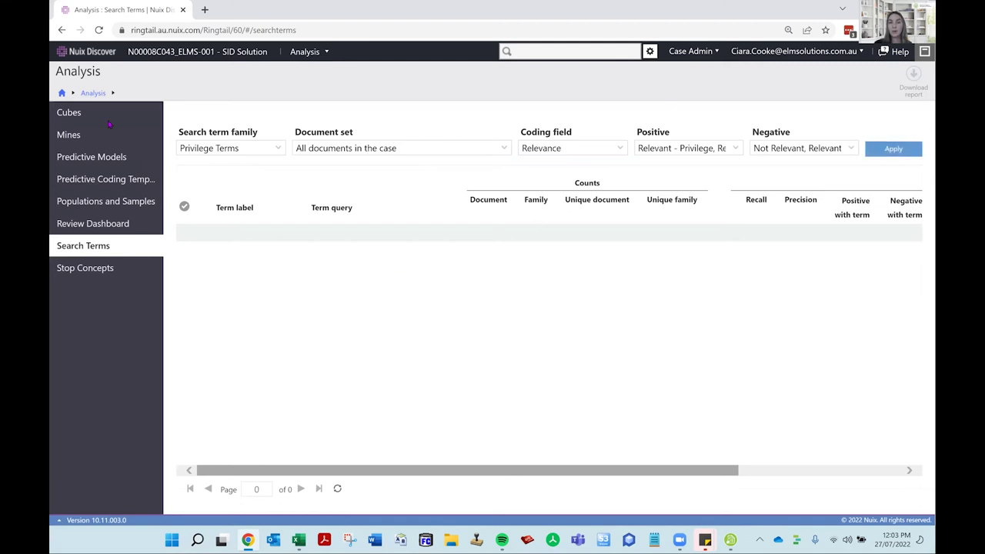
click(692, 148)
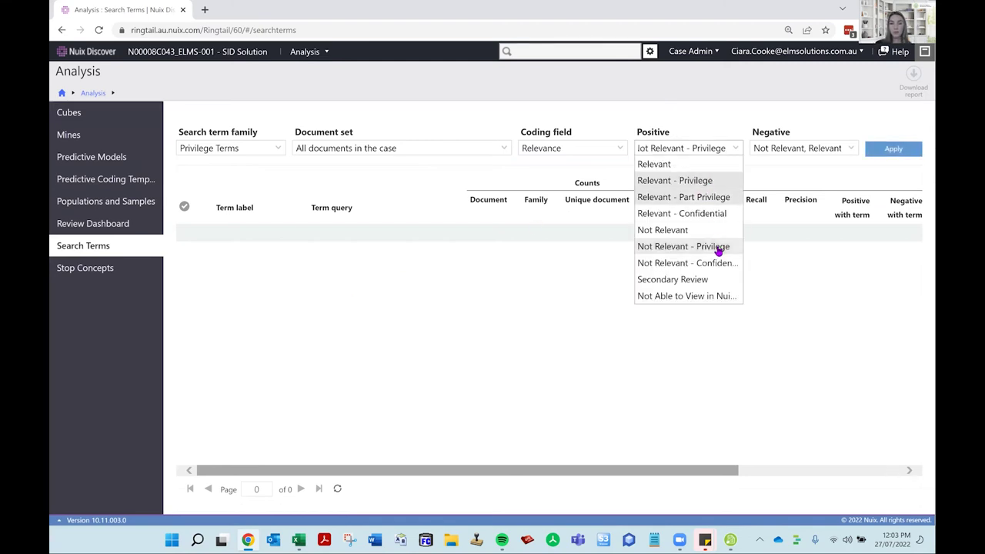
click(847, 151)
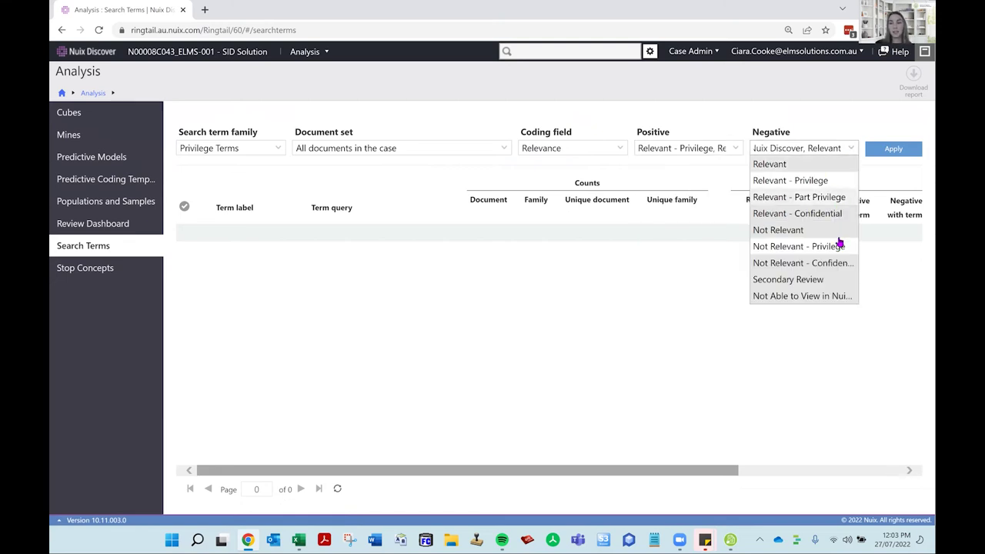
click(894, 148)
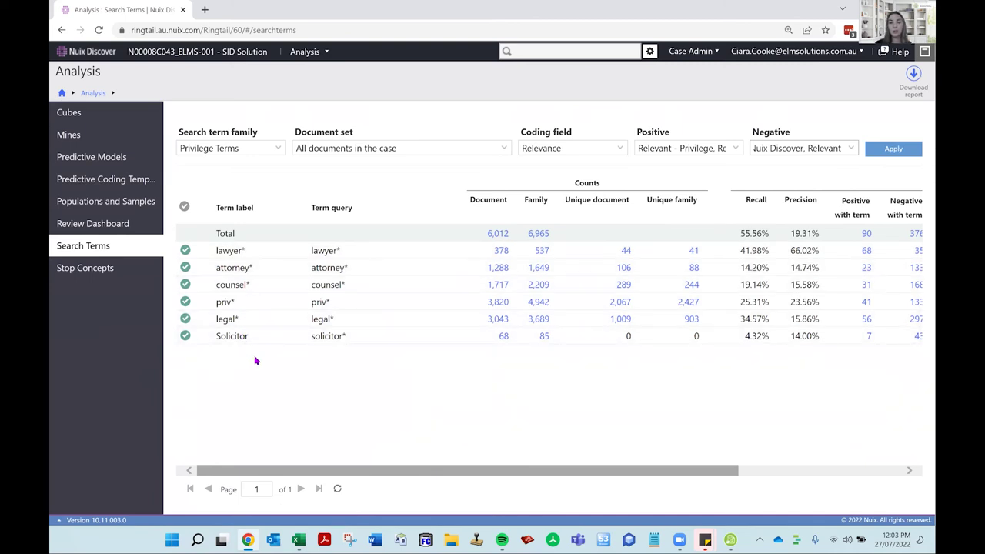
drag(468, 471, 490, 474)
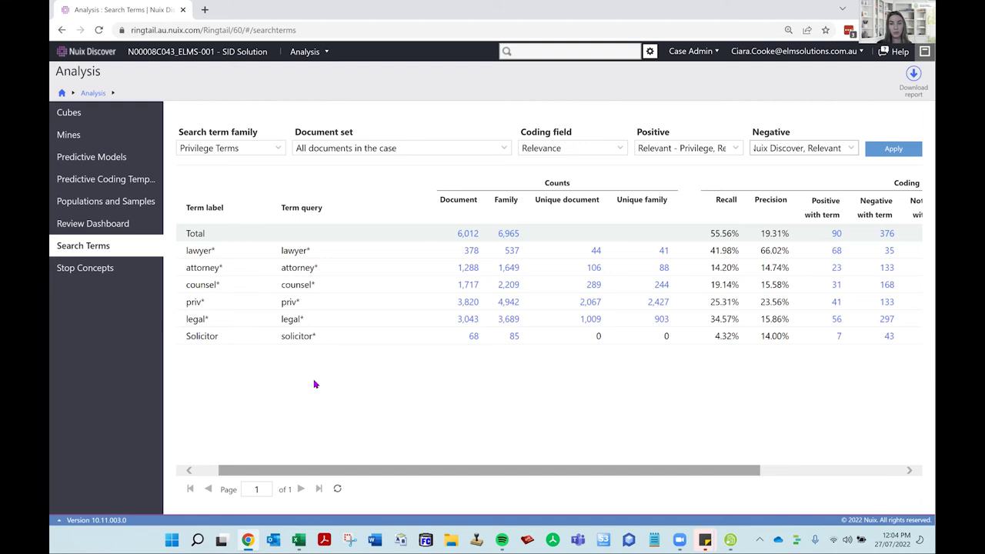
Return to the Documents page and open document ENR.001.001.0004 in the View View linked workspace.
click(331, 51)
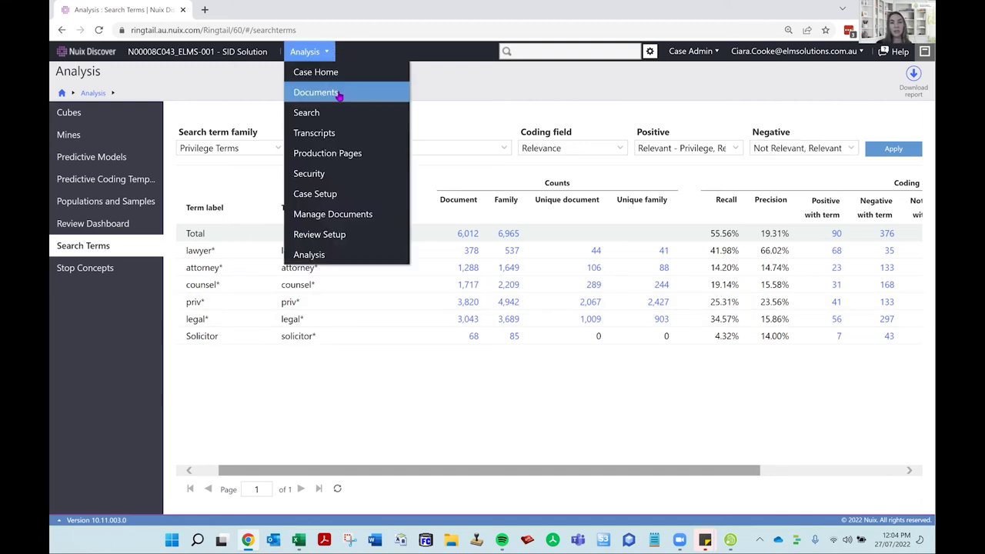
click(340, 93)
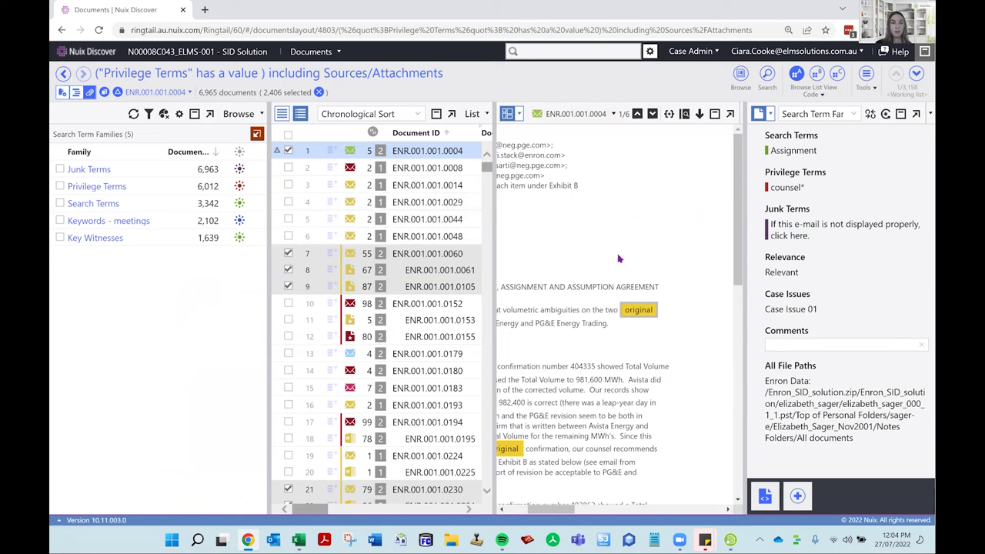
click(334, 152)
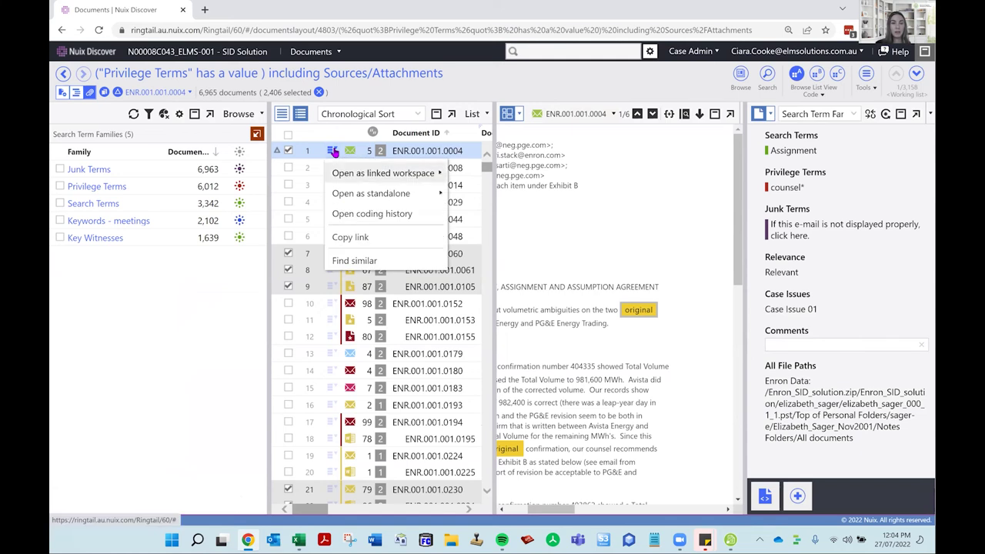
mouse_move(394, 176)
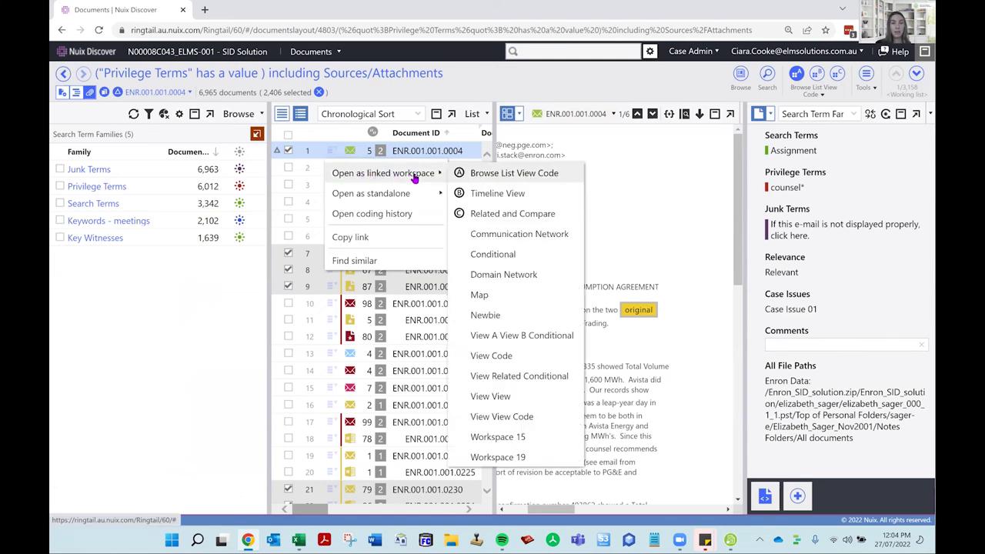
mouse_move(400, 194)
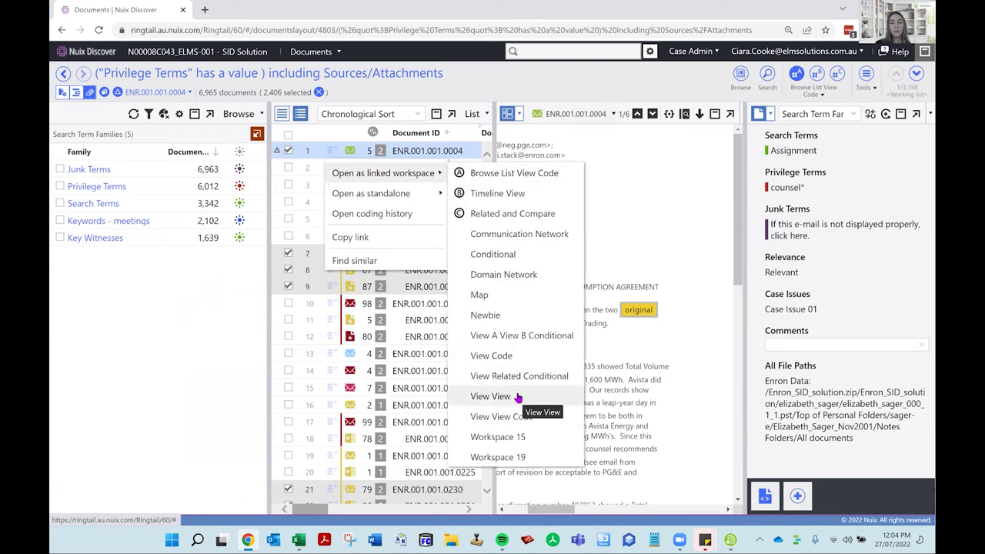
click(519, 397)
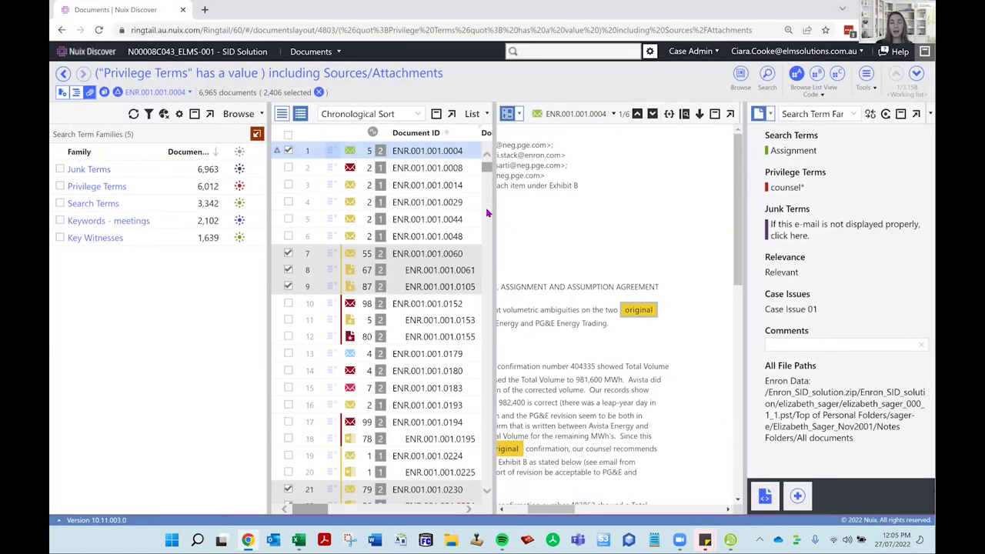
Collapse the document viewer and review the coding fields of the Legal Review - Relevance and Issues template, followed by Legal Review - Witness Affidavits.
click(715, 114)
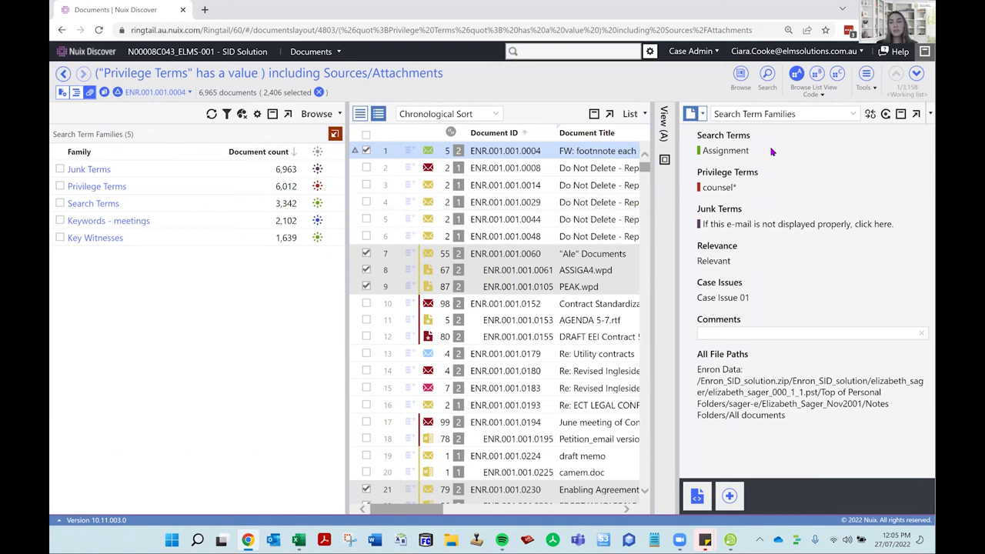
click(853, 115)
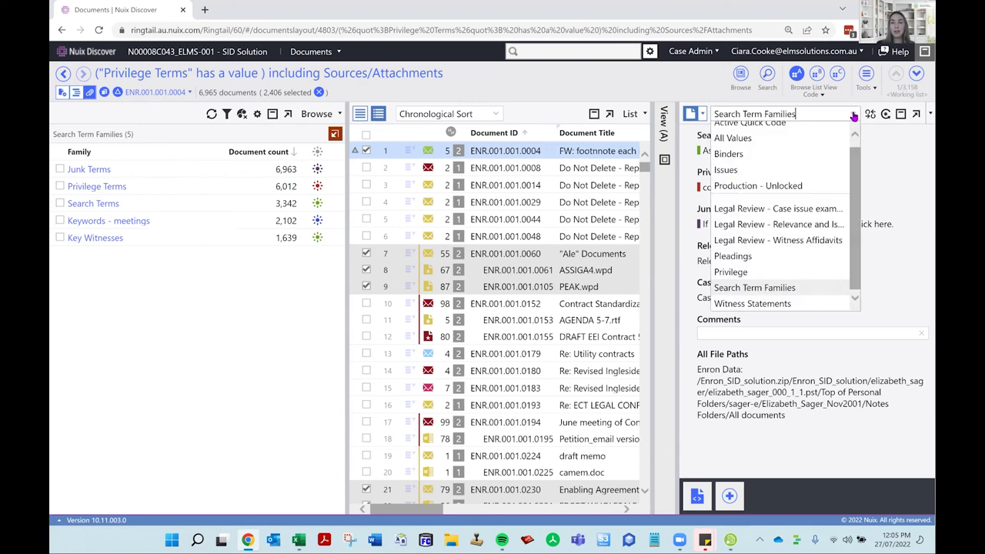
click(818, 226)
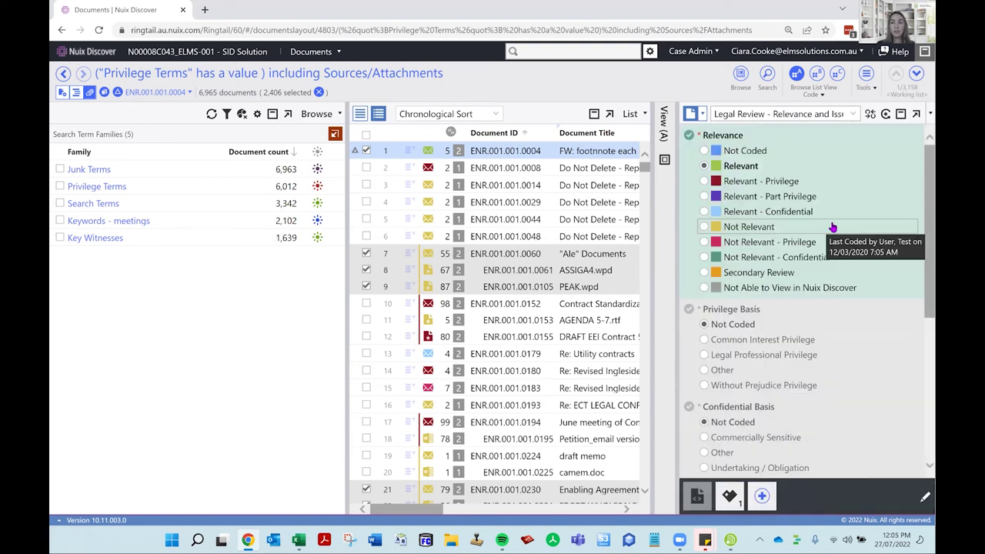
scroll(804, 301, down, 3)
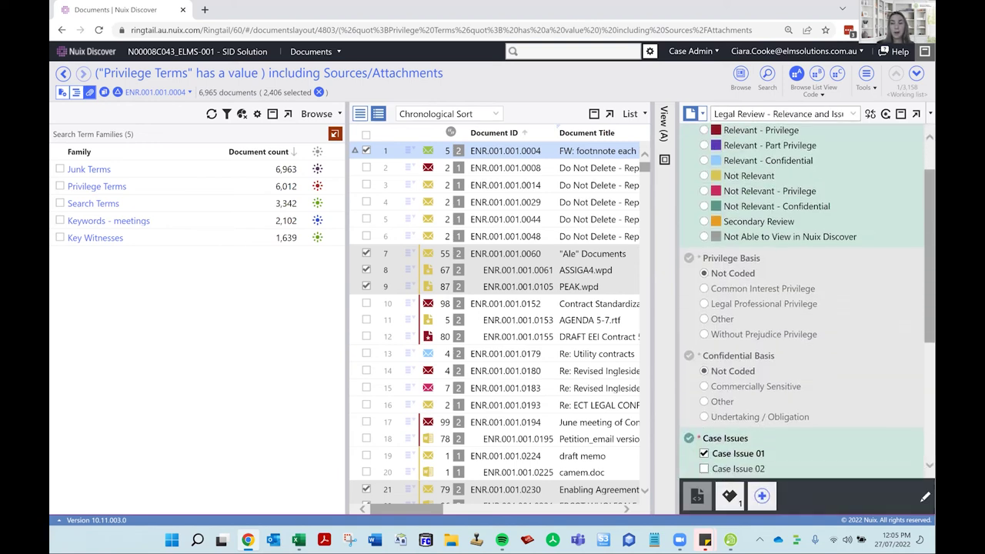
scroll(805, 300, down, 3)
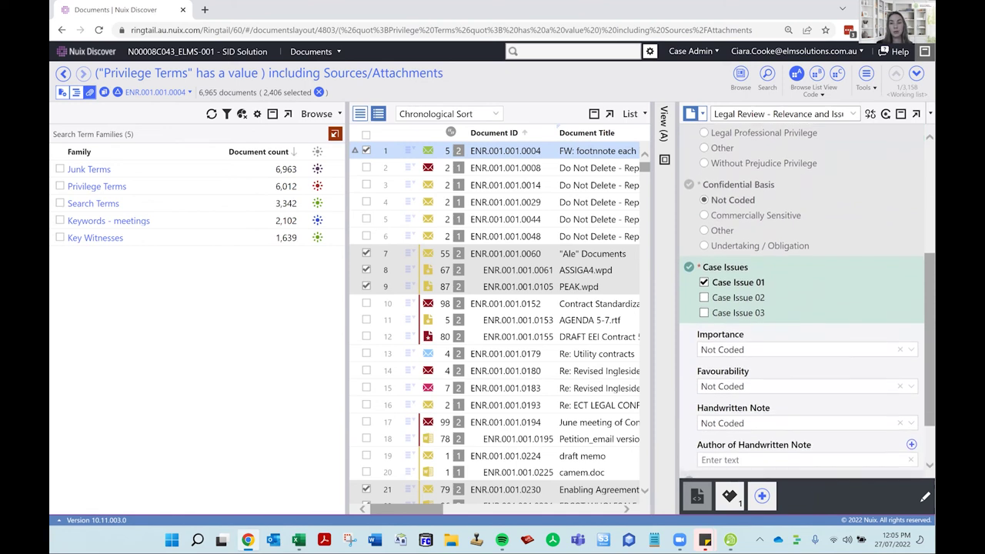
scroll(804, 300, down, 1)
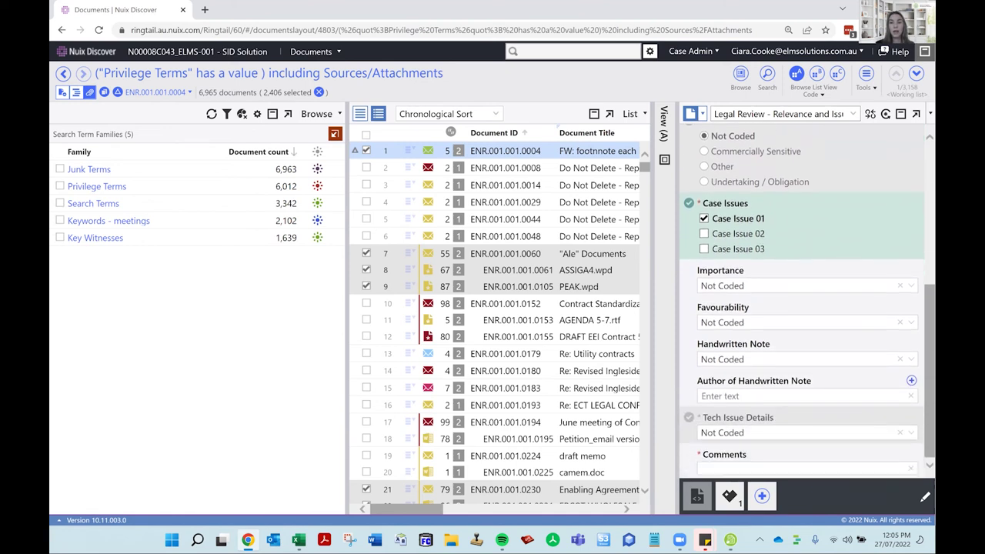
scroll(799, 230, up, 6)
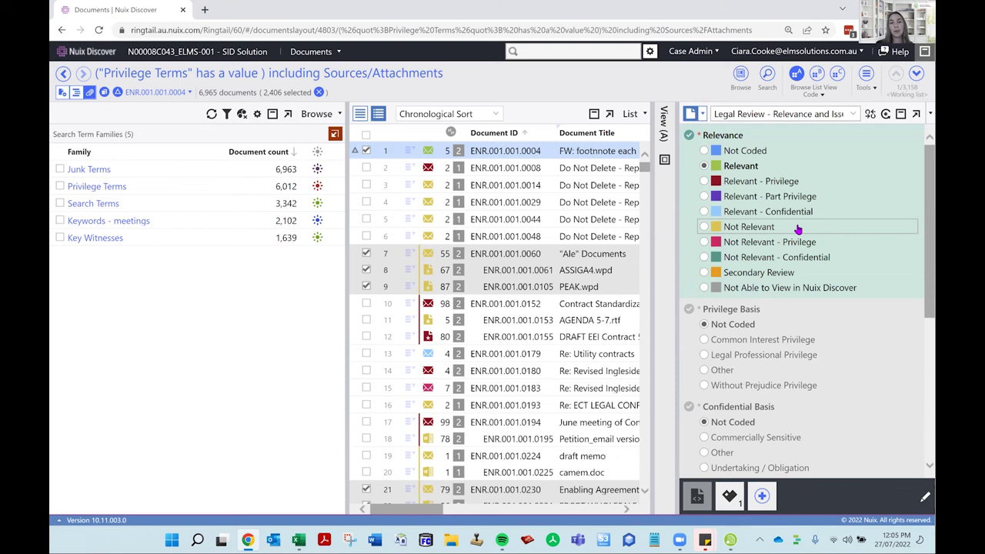
click(852, 116)
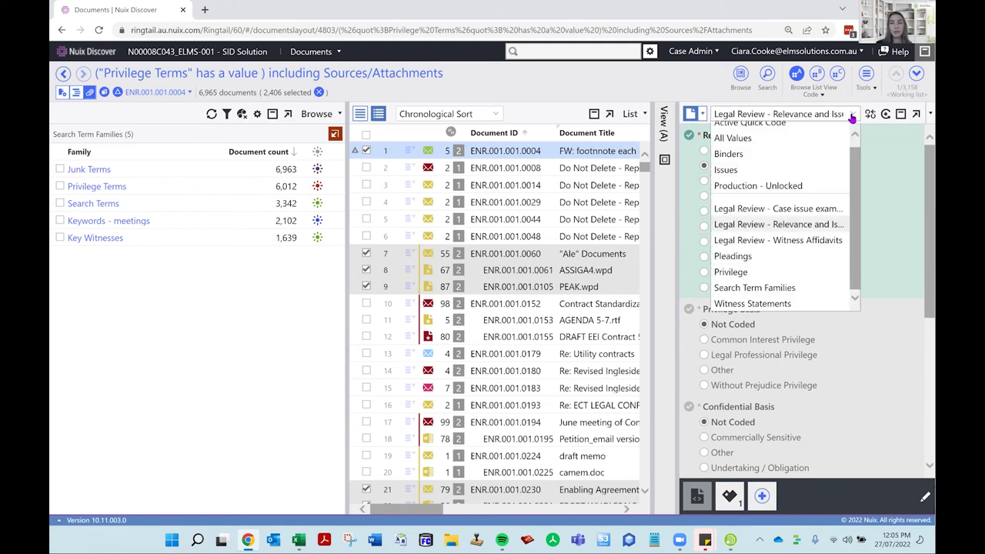
click(806, 242)
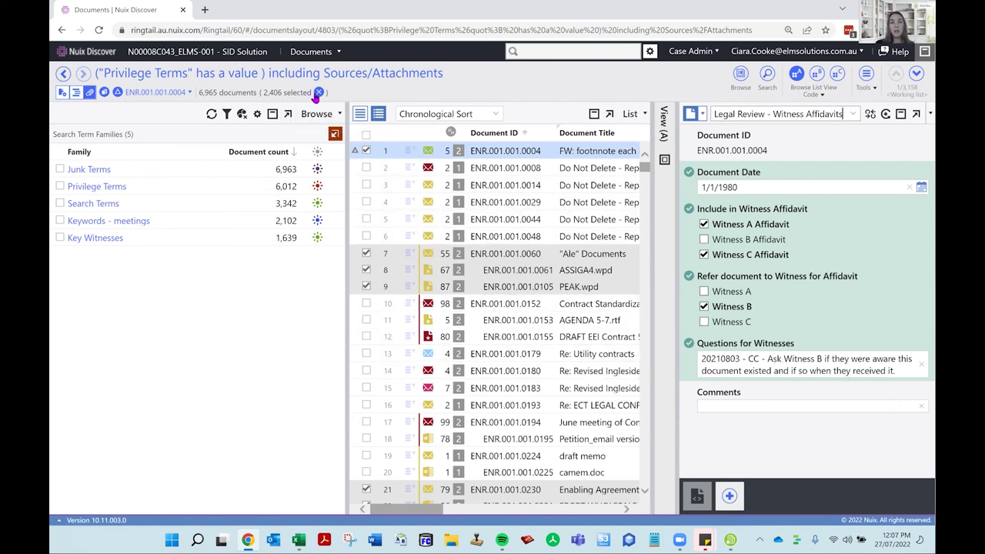
Generate a report of the selected documents in Excel format and view Report of documents.xlsx in Excel.
click(867, 81)
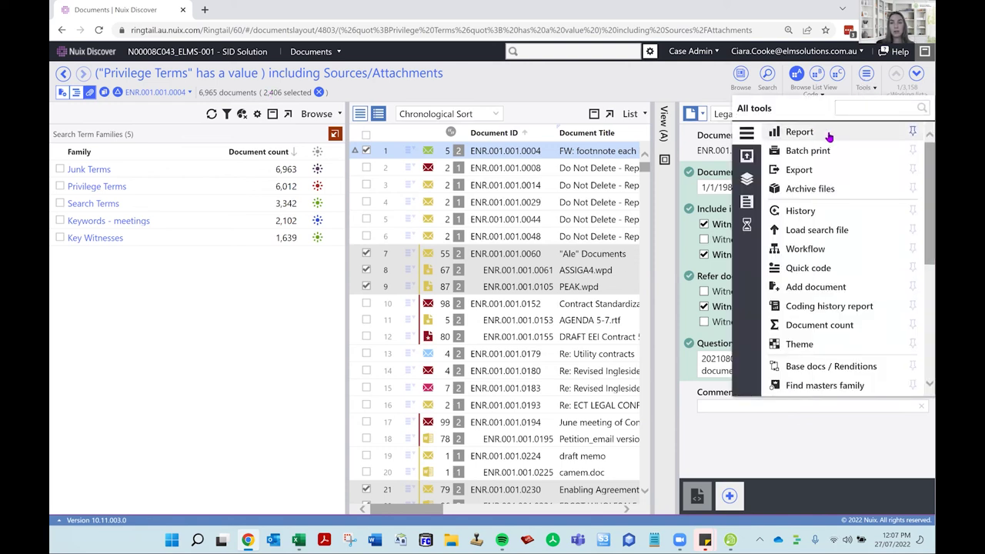
click(824, 136)
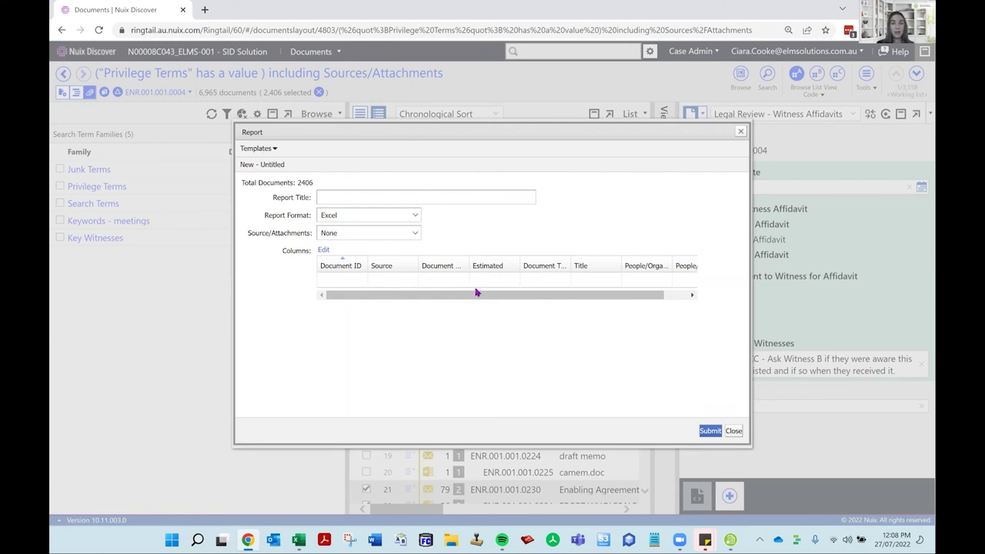
click(415, 216)
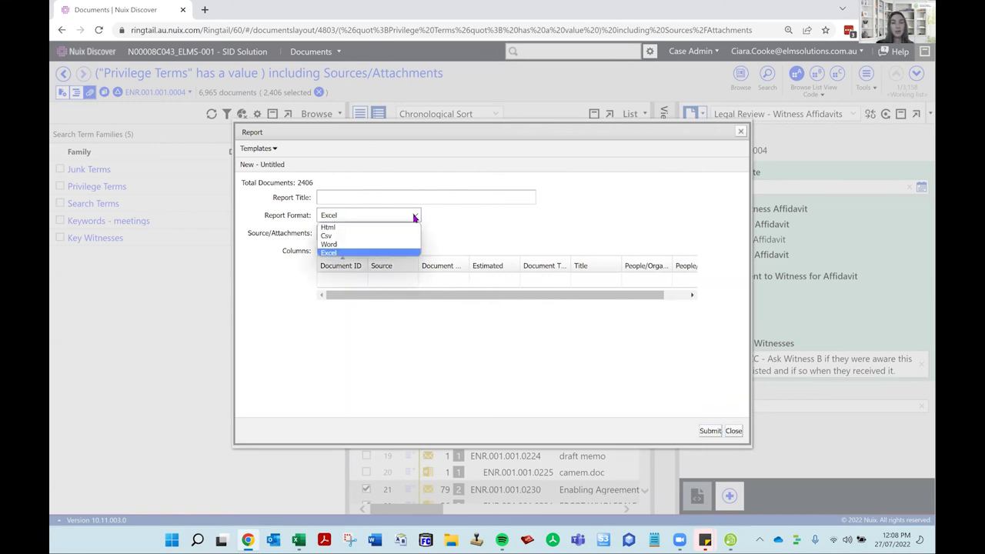
click(406, 253)
click(711, 432)
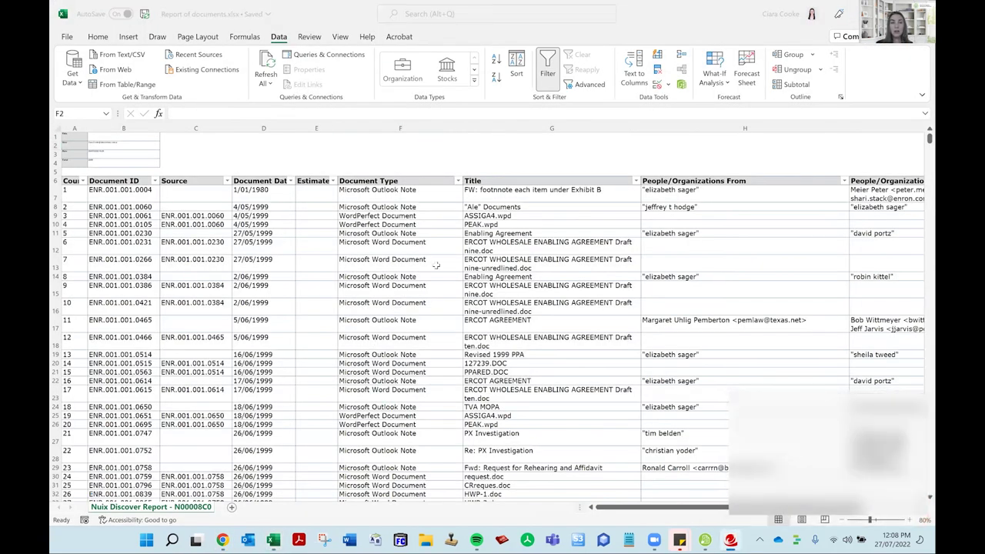
click(410, 363)
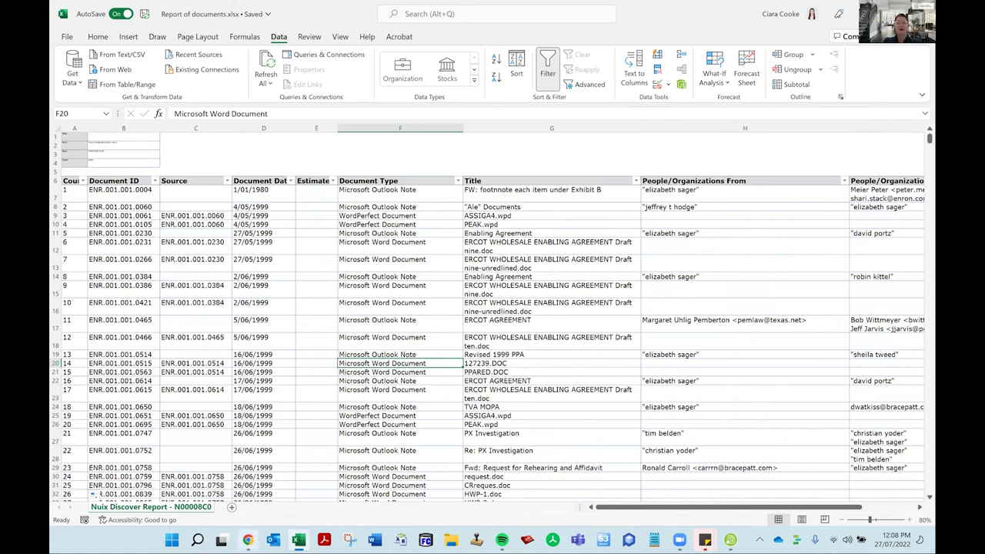
Switch back to Nuix Discover in Chrome, change to the Timeline View workspace and inspect the Document Date timeline.
click(247, 539)
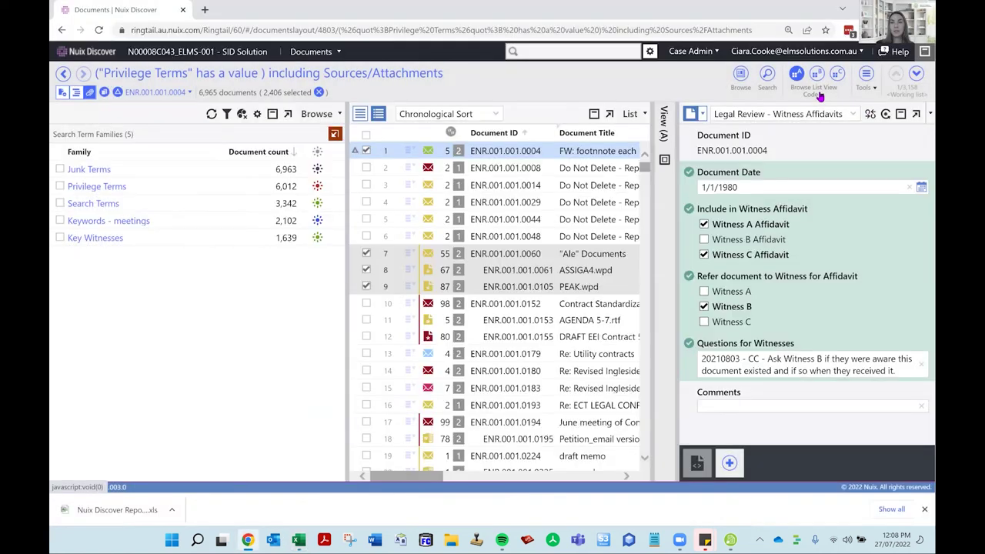
click(818, 92)
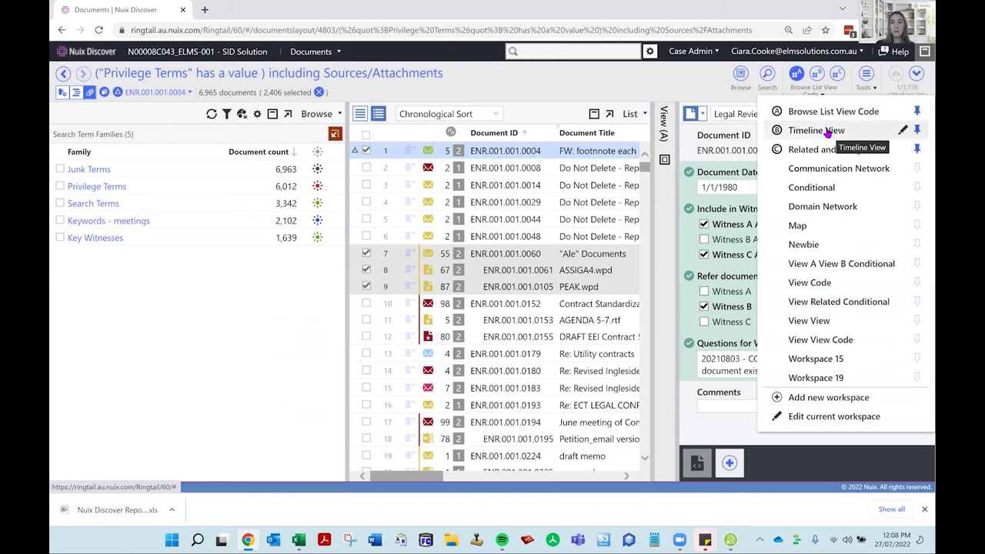
click(815, 130)
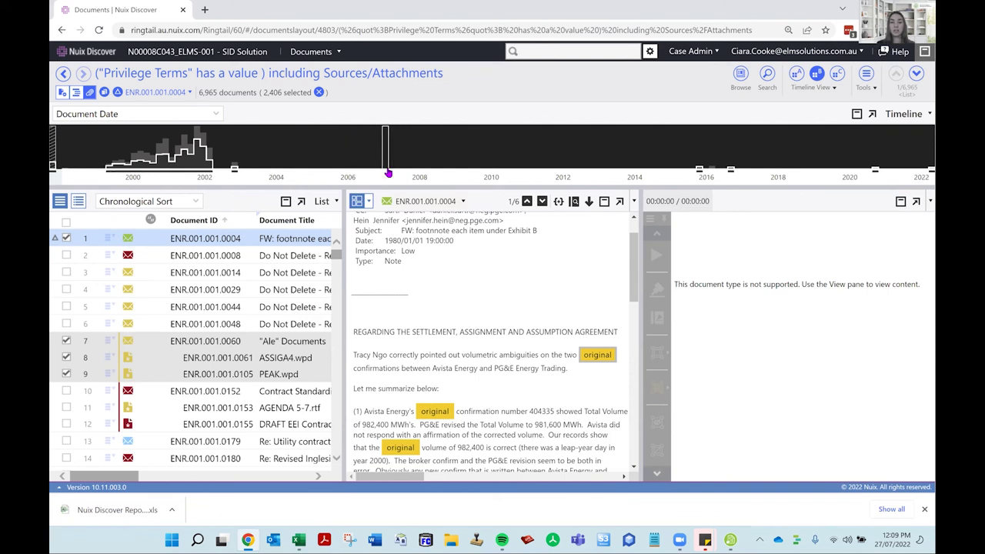
mouse_move(388, 172)
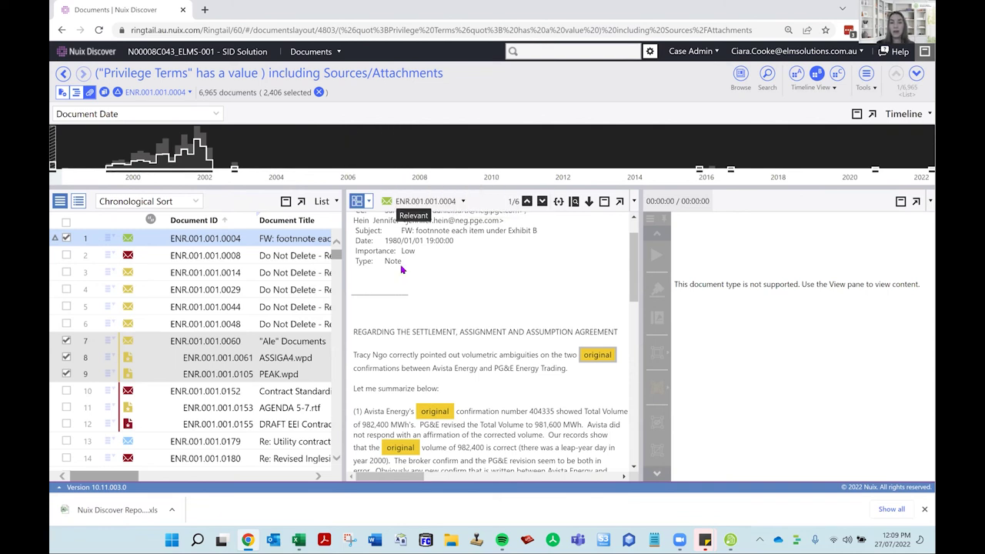